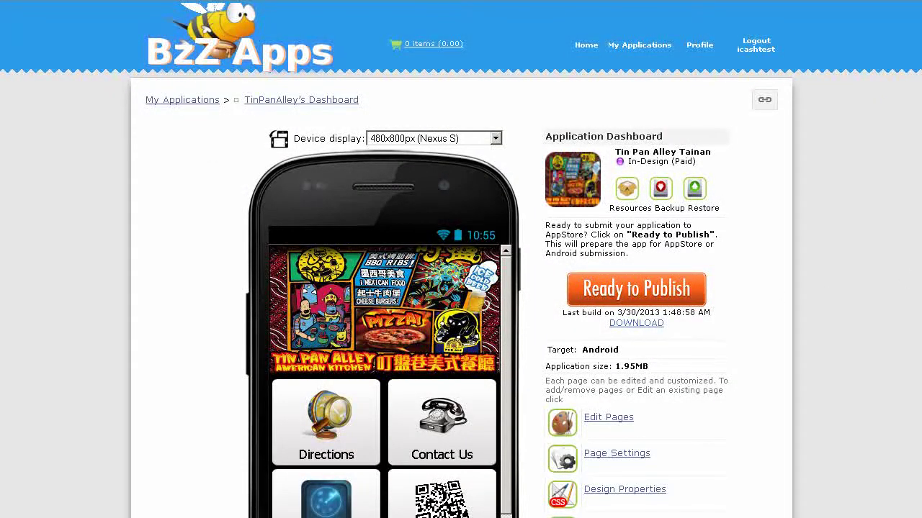
Scroll the TinPanAlley dashboard down to the Edit Pages list of application pages.
scroll(325, 333, "down", 3)
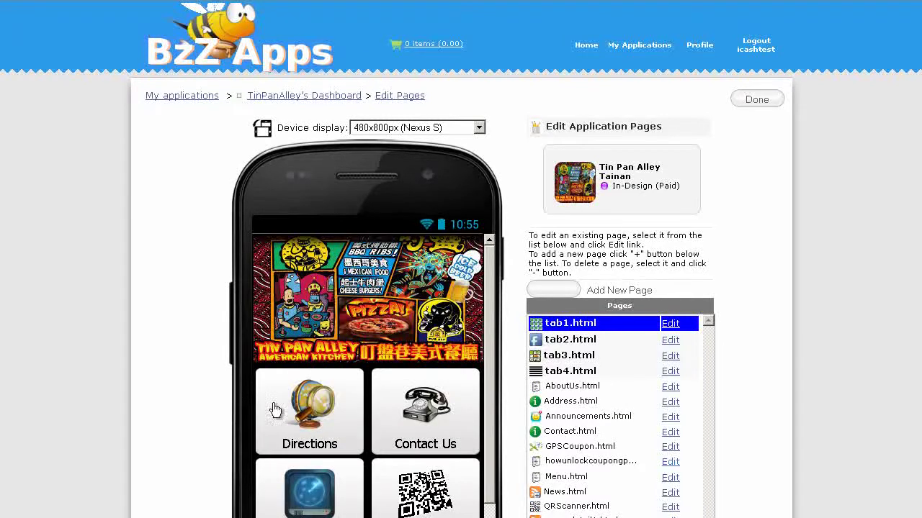
Edit tab1.html and move the Directions and Contact Us buttons down to the bottom.
left_click(670, 324)
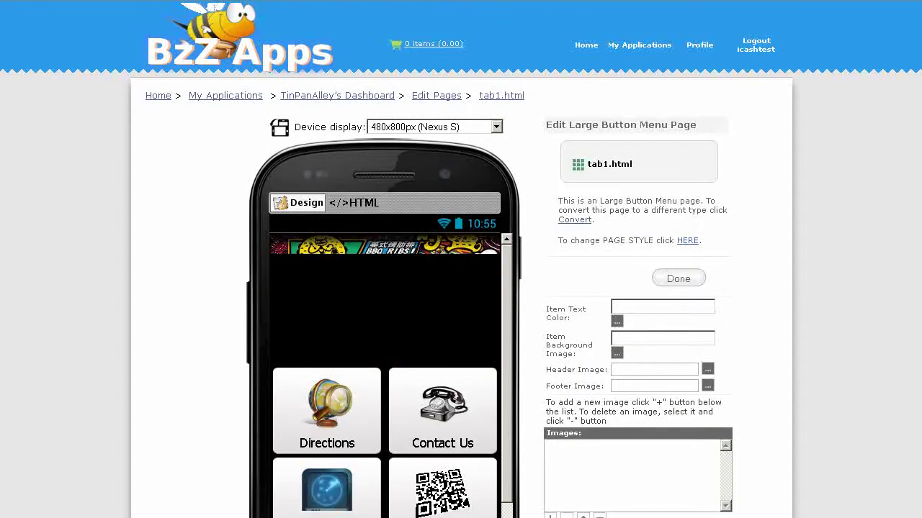
scroll(899, 305, "down", 3)
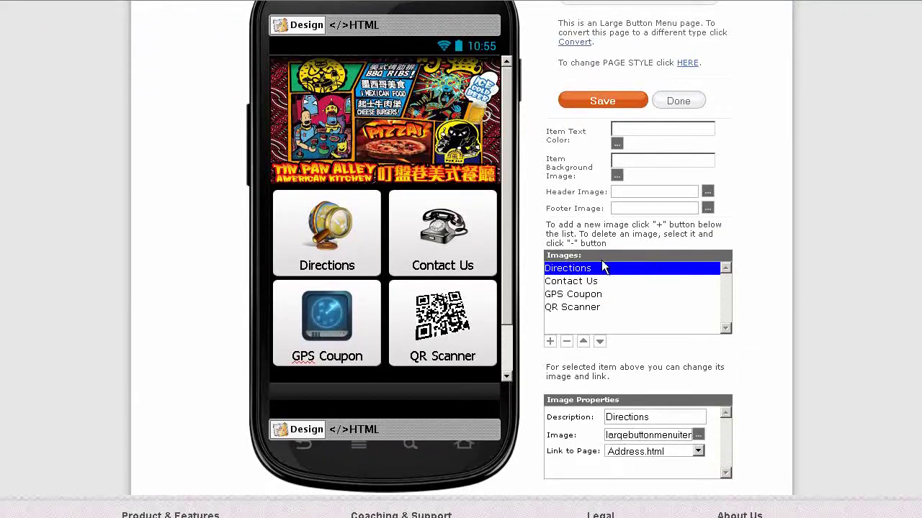
left_click(599, 343)
left_click(599, 343)
left_click(599, 342)
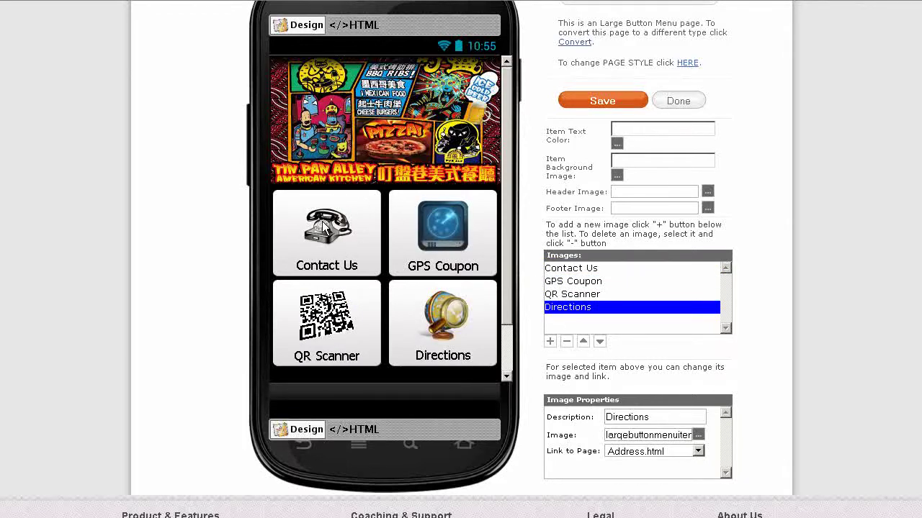
left_click(579, 272)
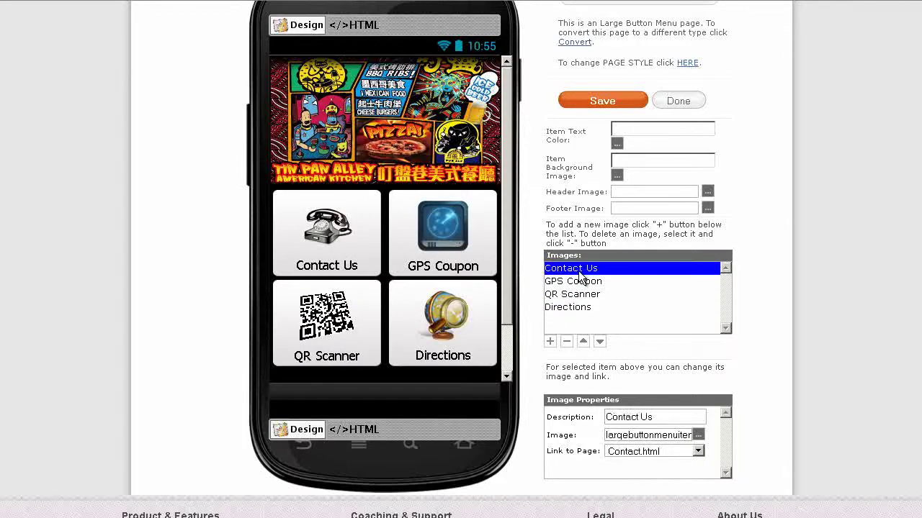
left_click(600, 343)
left_click(600, 343)
left_click(600, 343)
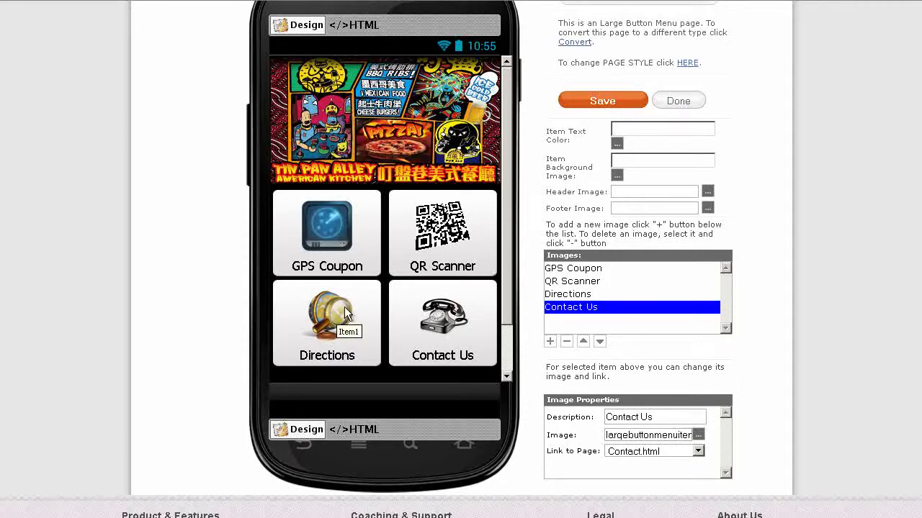
In tab1's detached HTML editor, paste the latlong link over the Address.html target.
left_click(365, 26)
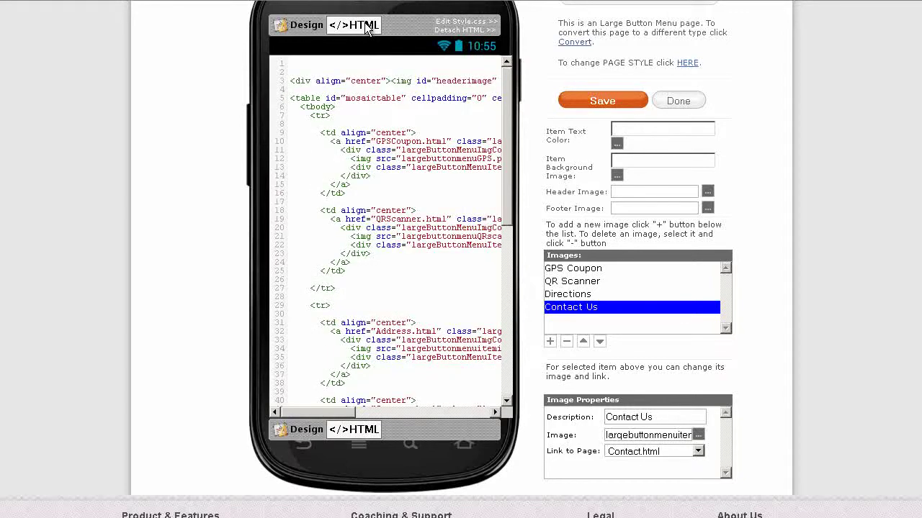
left_click(456, 30)
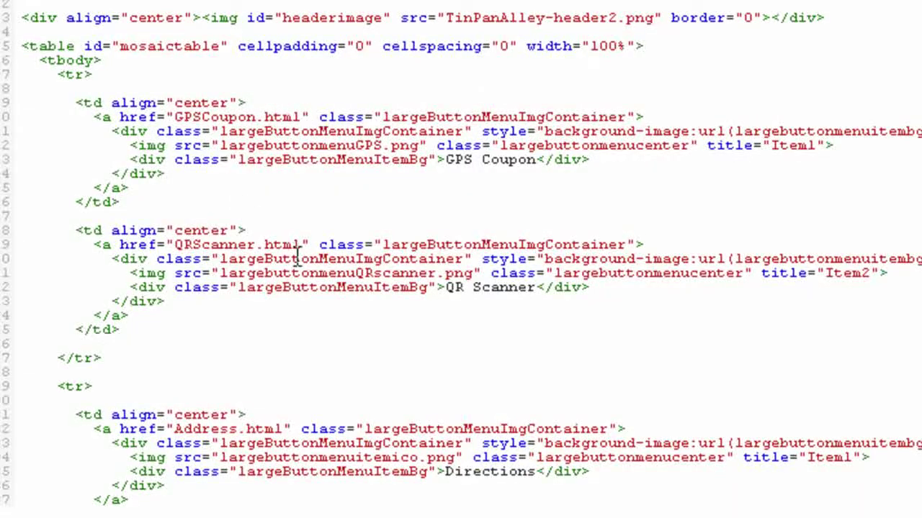
left_click(175, 429)
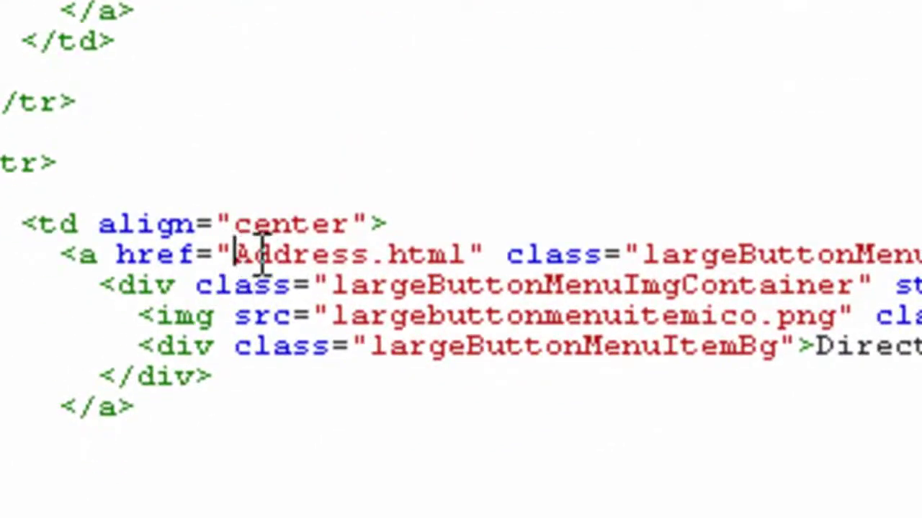
left_click_drag(261, 256, 477, 248)
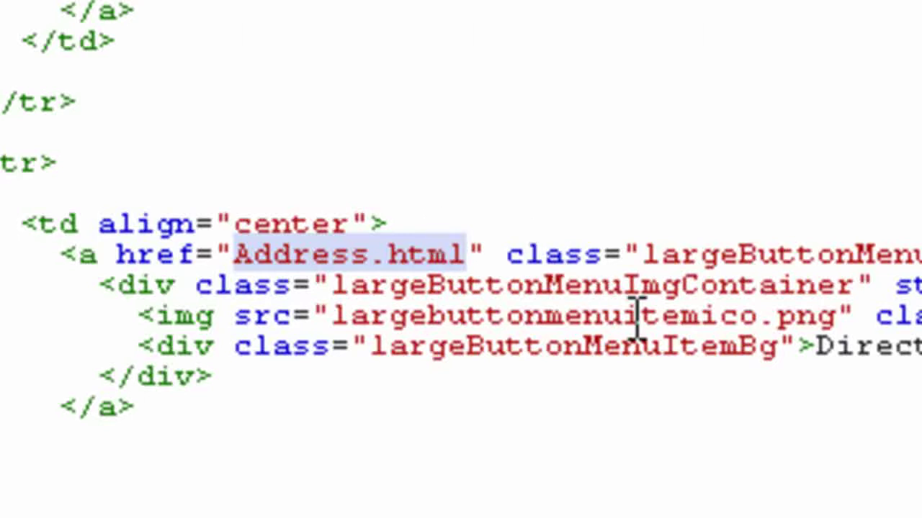
type("latlong://23.0005508,120.2131922")
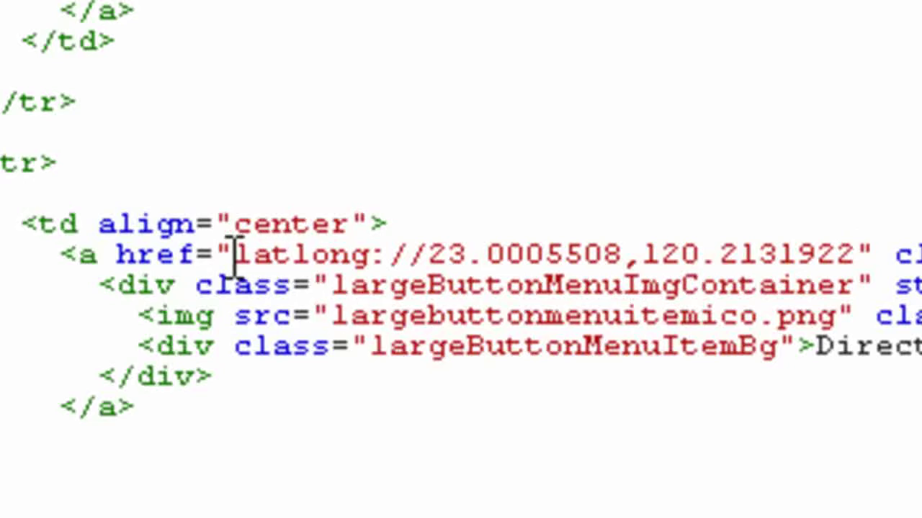
Check the latlong://23.0005508,120.2131922 link, save the HTML, and return to Design view.
left_click_drag(236, 255, 850, 241)
left_click(387, 257)
left_click(430, 256)
left_click(641, 252)
left_click(432, 252)
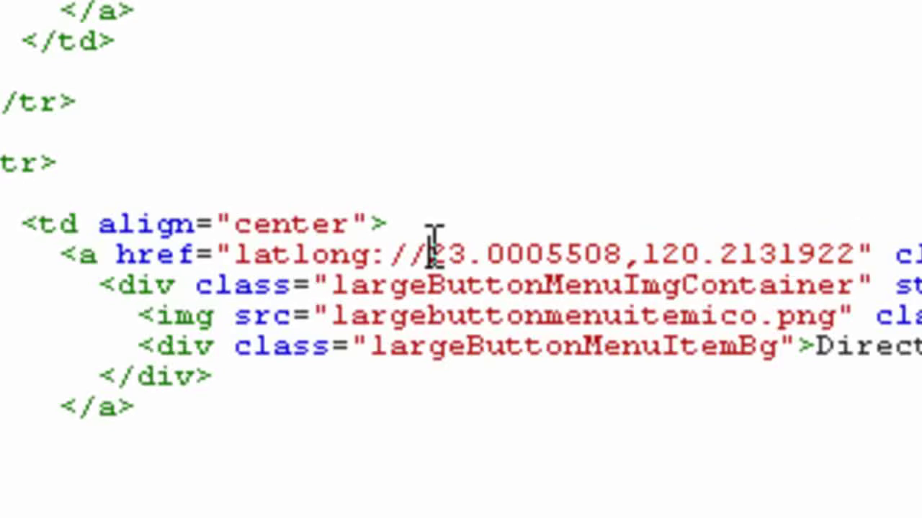
left_click(234, 254)
left_click_drag(237, 253, 858, 237)
double_click(850, 252)
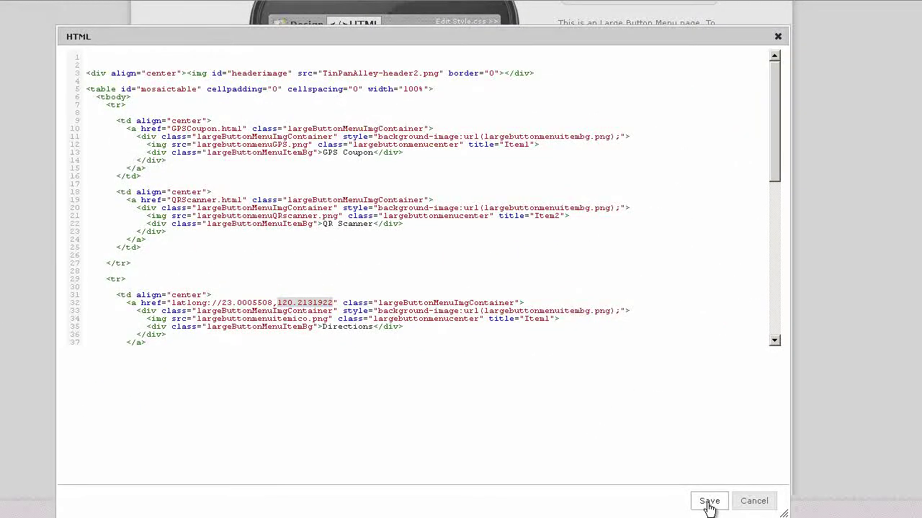
left_click(708, 502)
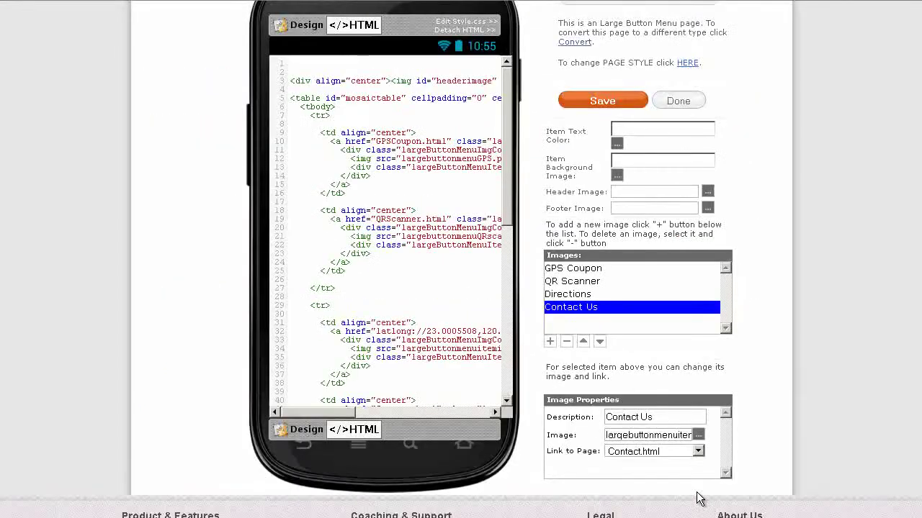
left_click(299, 25)
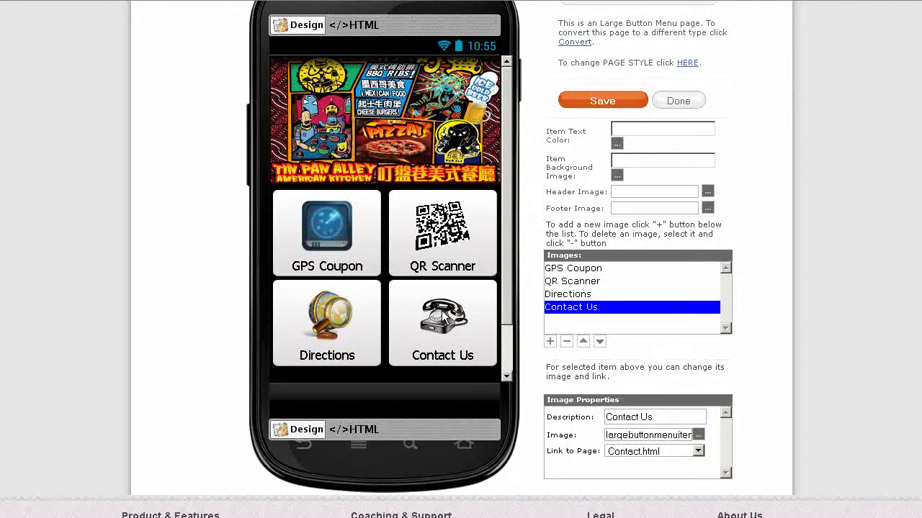
Replace Contact Us's Contact.html target with the restaurant's tel: phone link, then save tab1.
left_click(363, 26)
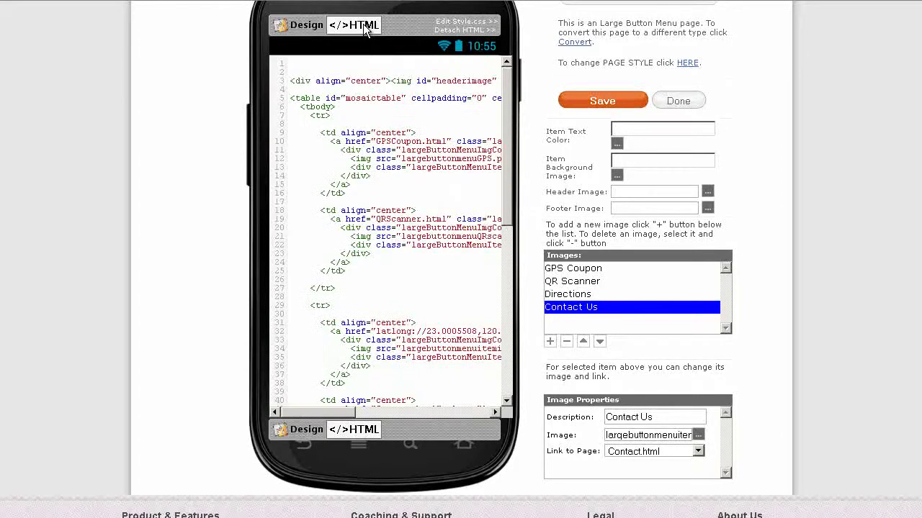
left_click(453, 31)
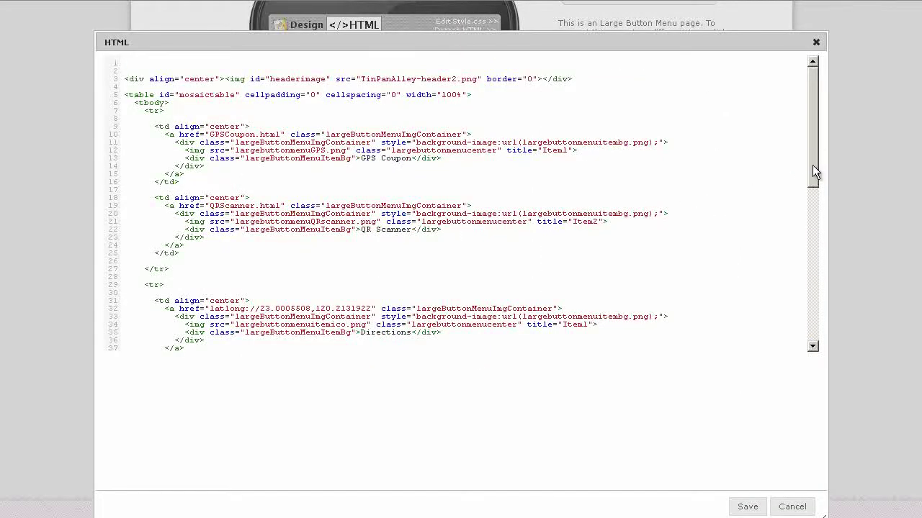
left_click_drag(812, 173, 806, 244)
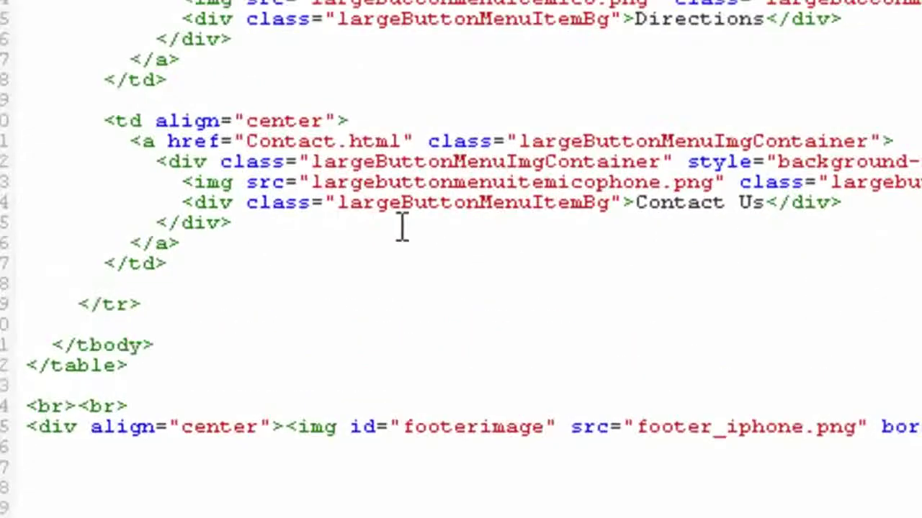
left_click(246, 141)
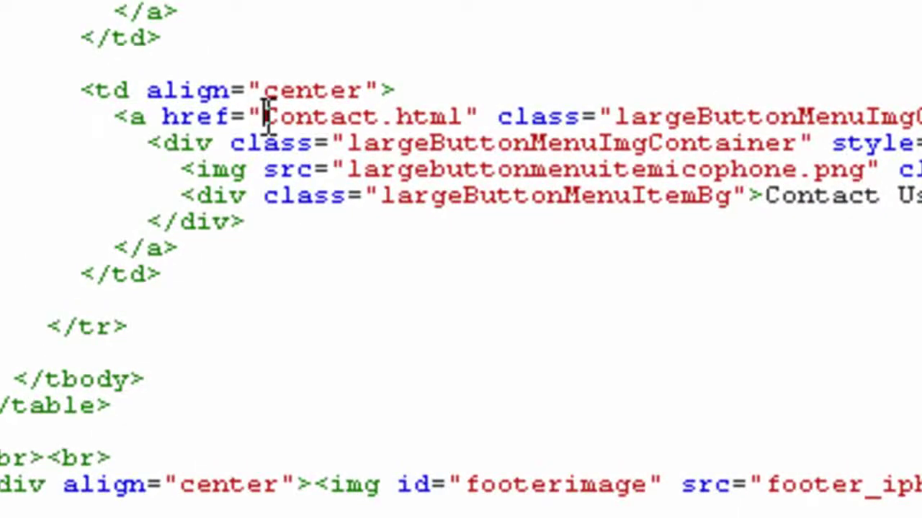
left_click_drag(267, 117, 467, 97)
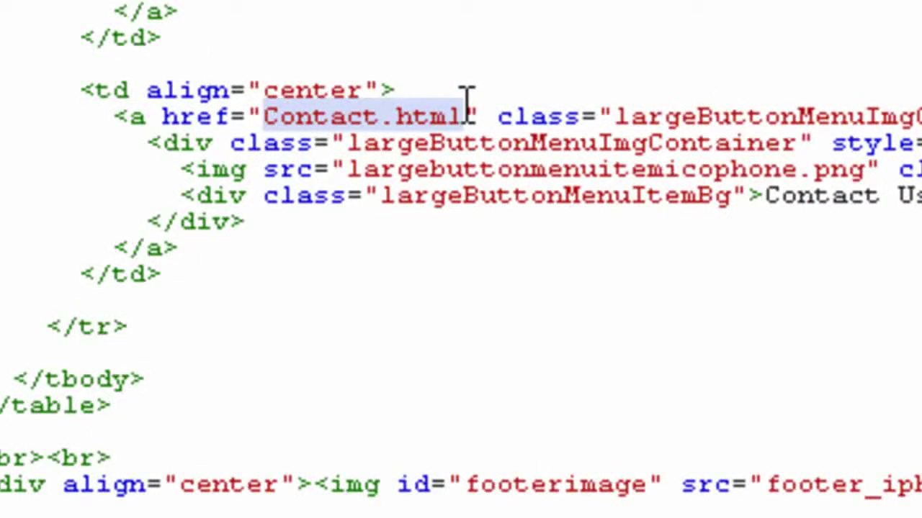
type("tel")
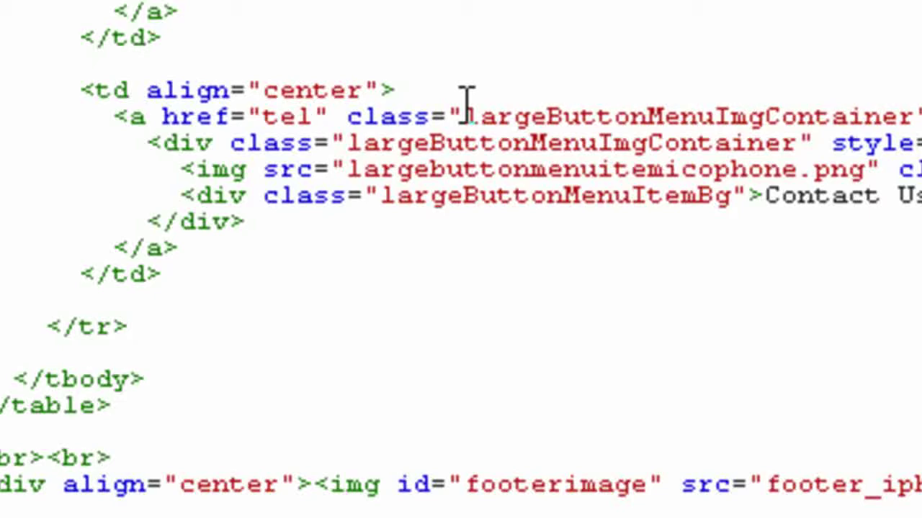
type(":06 223 1123")
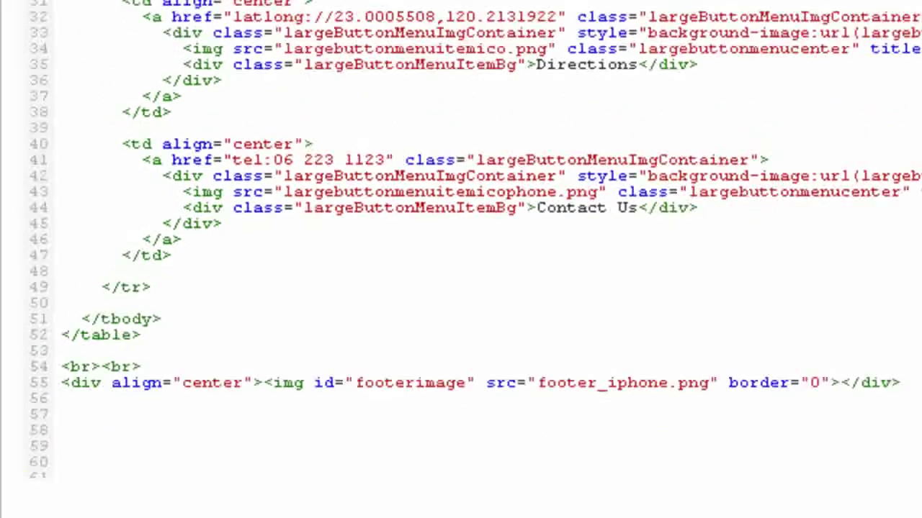
left_click(747, 506)
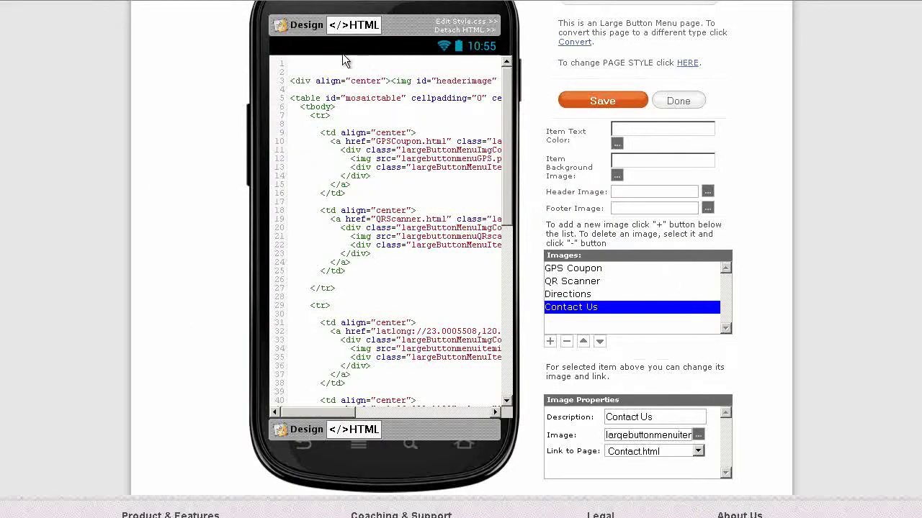
left_click(307, 26)
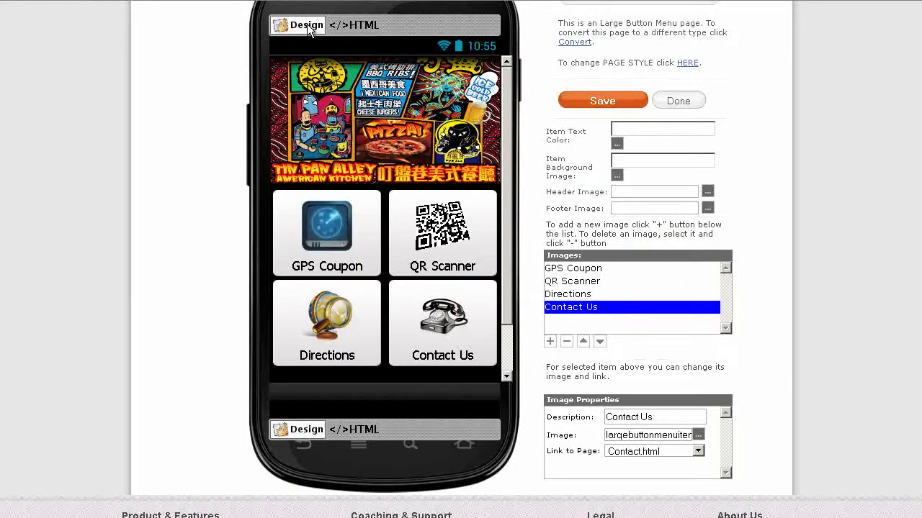
left_click(603, 100)
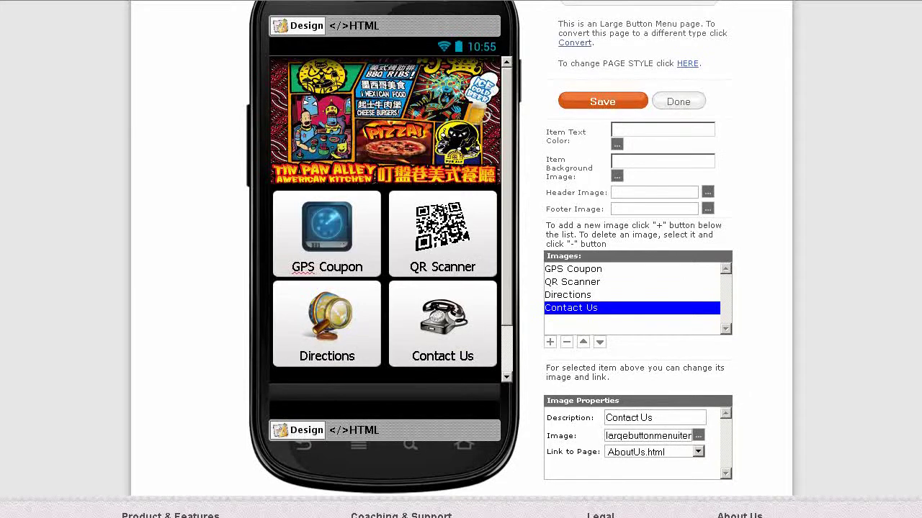
From the dashboard, open Navigation Settings, switch to custom tabs, and scroll to the tab rows.
scroll(461, 288, "up", 5)
scroll(469, 248, "up", 1)
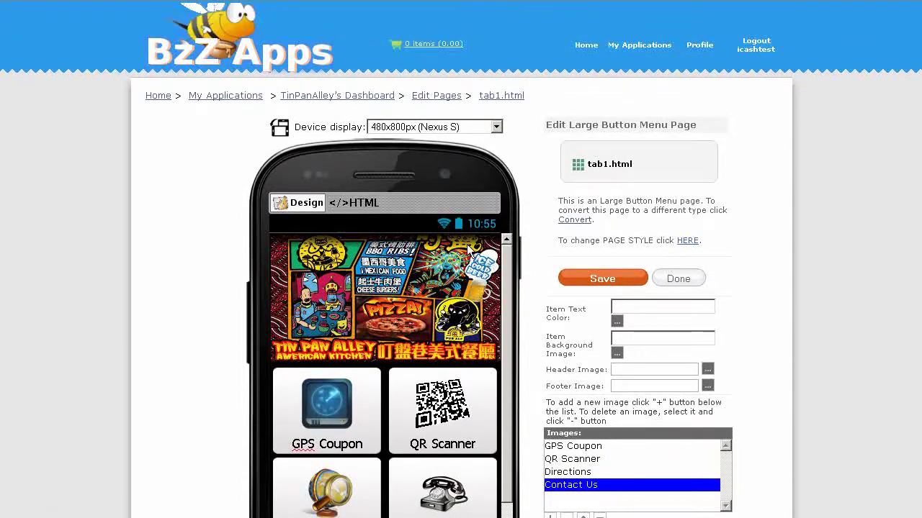
left_click(309, 96)
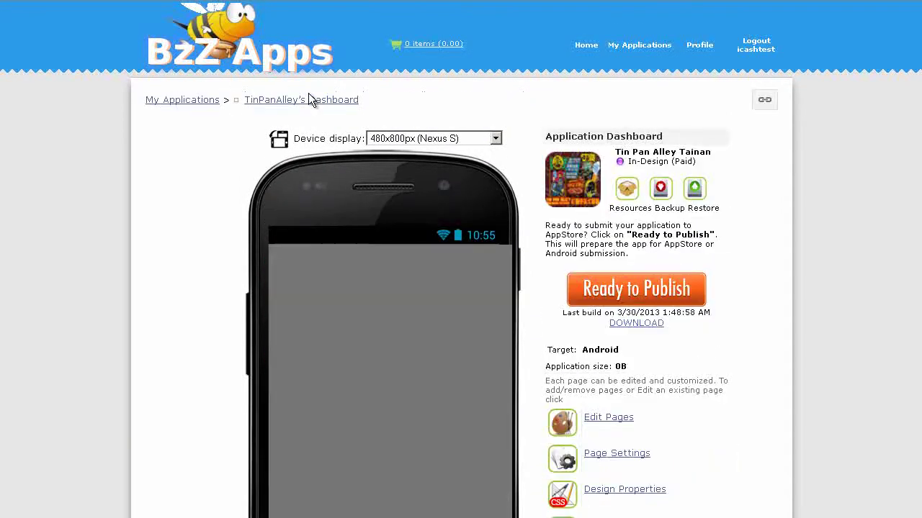
scroll(703, 315, "down", 2)
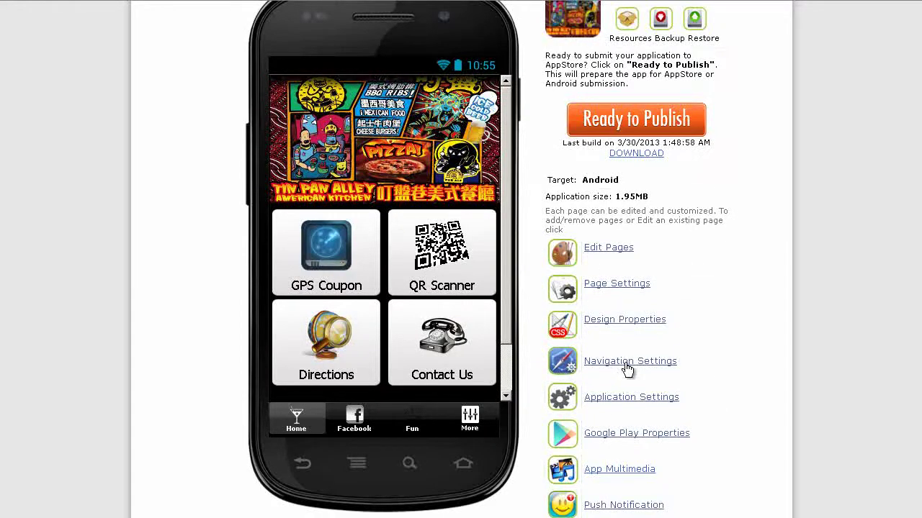
left_click(625, 362)
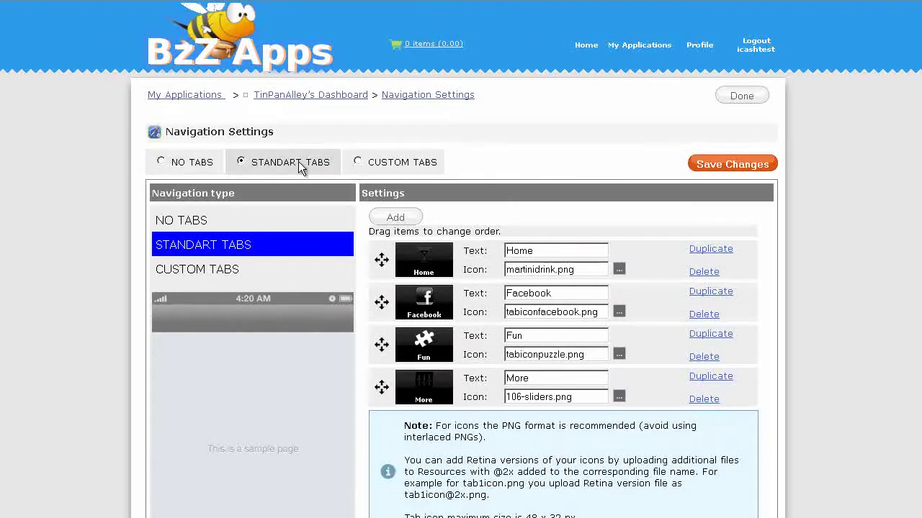
left_click(358, 162)
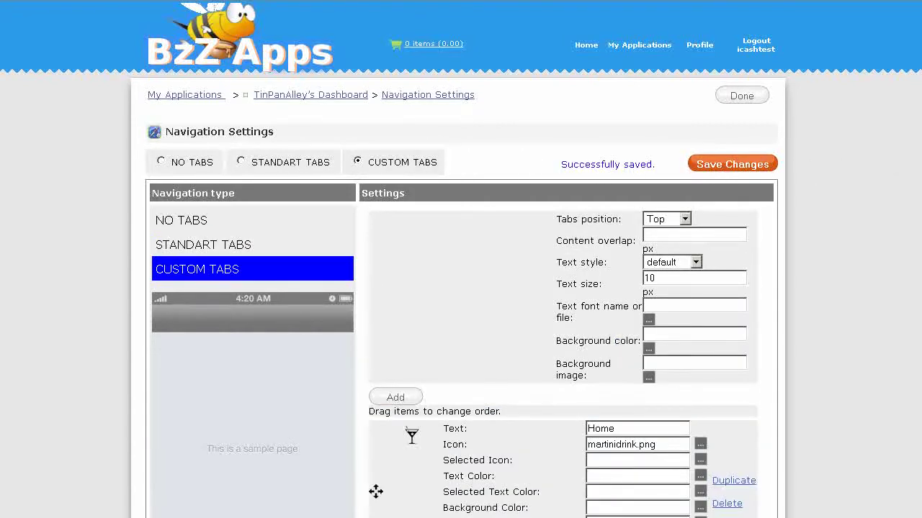
scroll(445, 237, "down", 5)
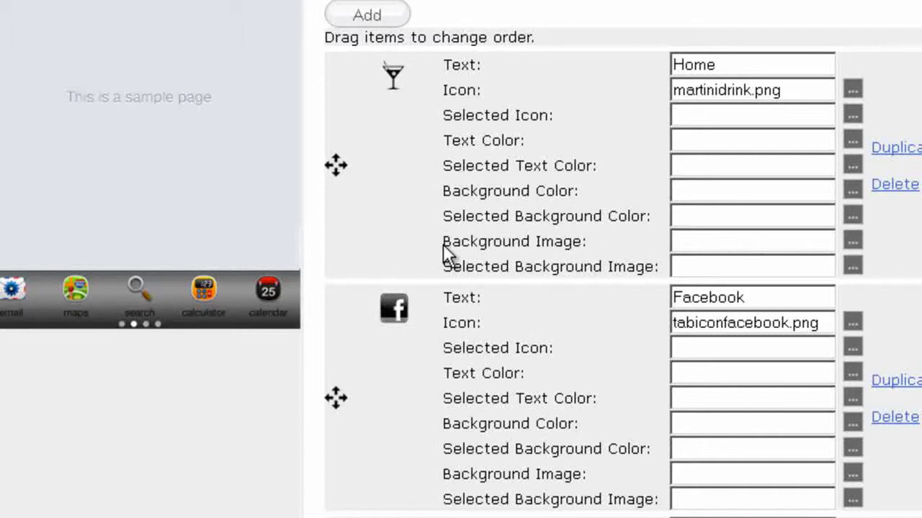
Upload bktab.png and set it as the Home tab's background image.
left_click(855, 244)
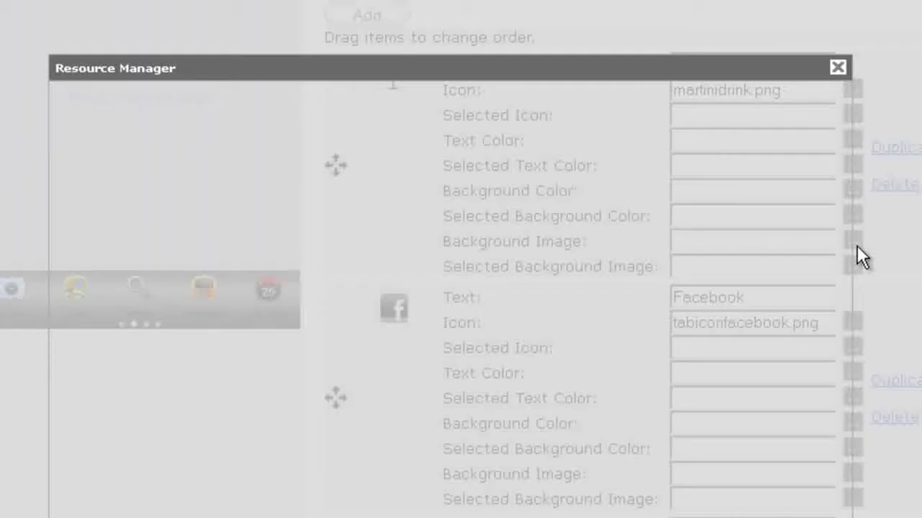
left_click(486, 105)
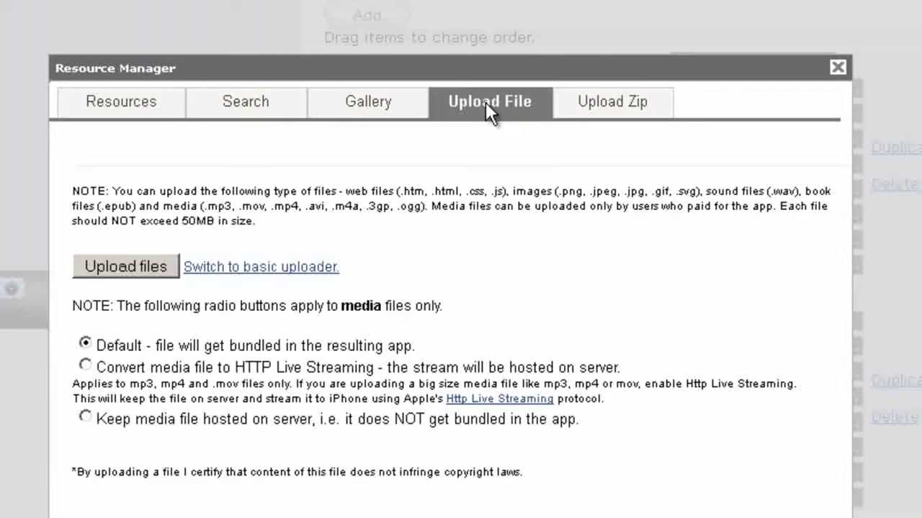
left_click(125, 266)
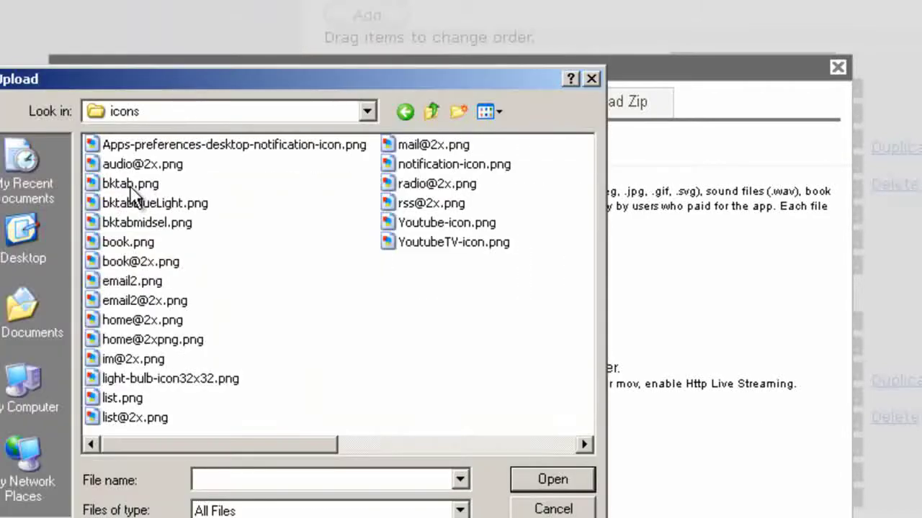
left_click(115, 183)
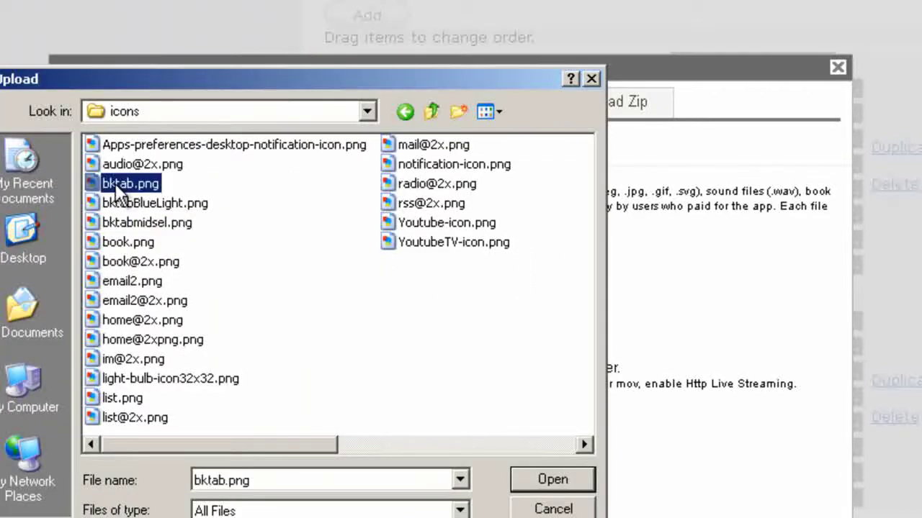
left_click(550, 490)
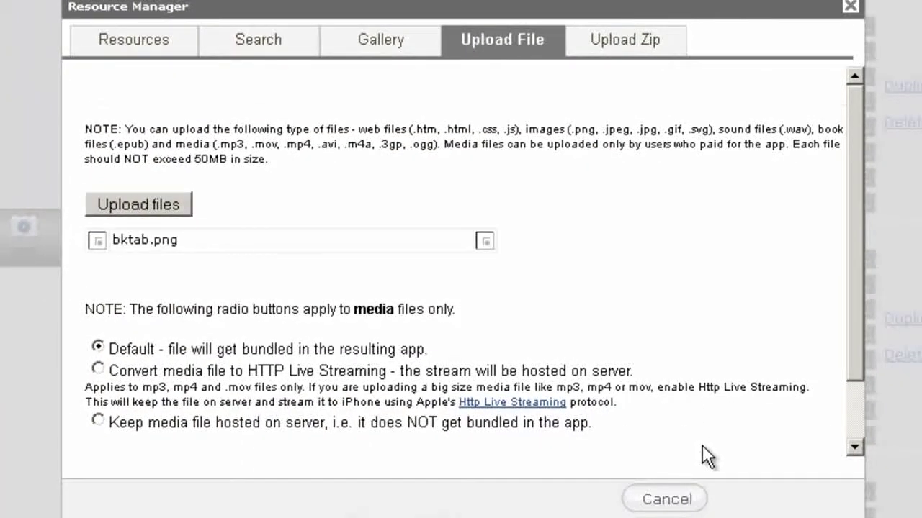
left_click(807, 499)
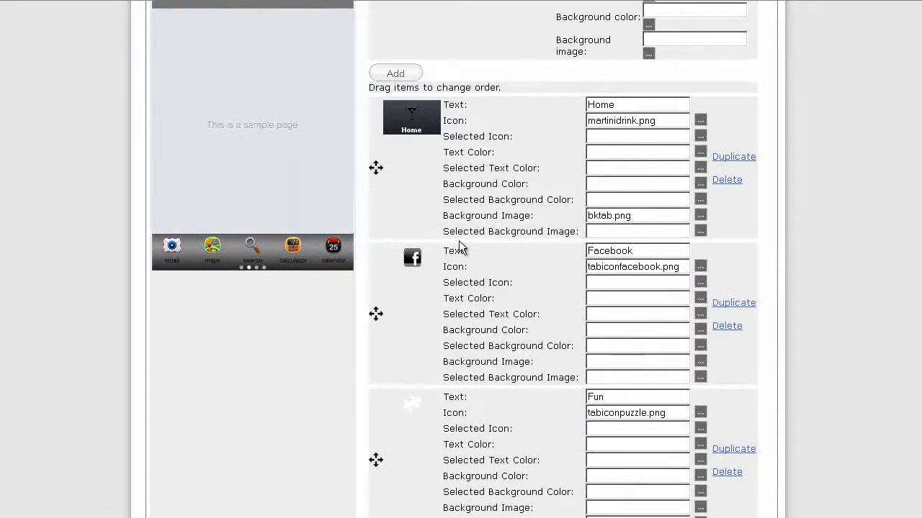
Upload bktabBlueLight.png as Home's selected background image, then copy the bktab.png file name.
left_click(700, 232)
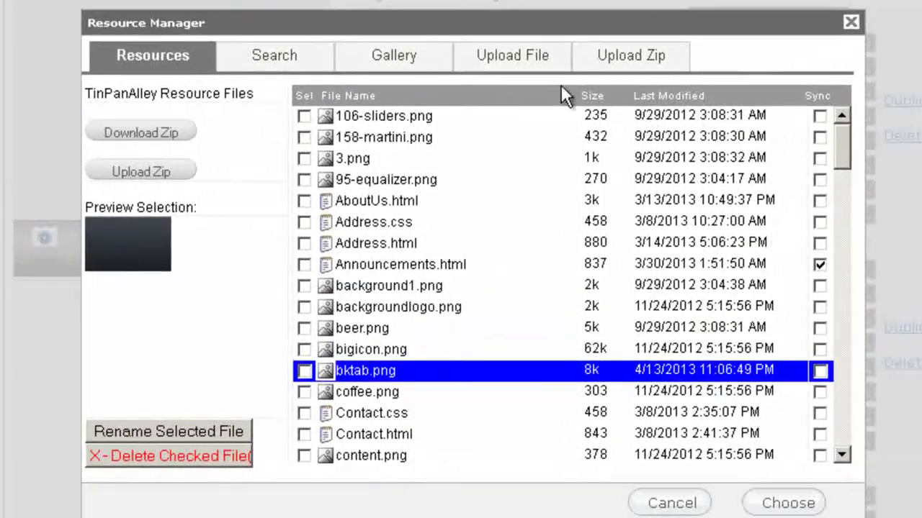
left_click(514, 61)
left_click(190, 214)
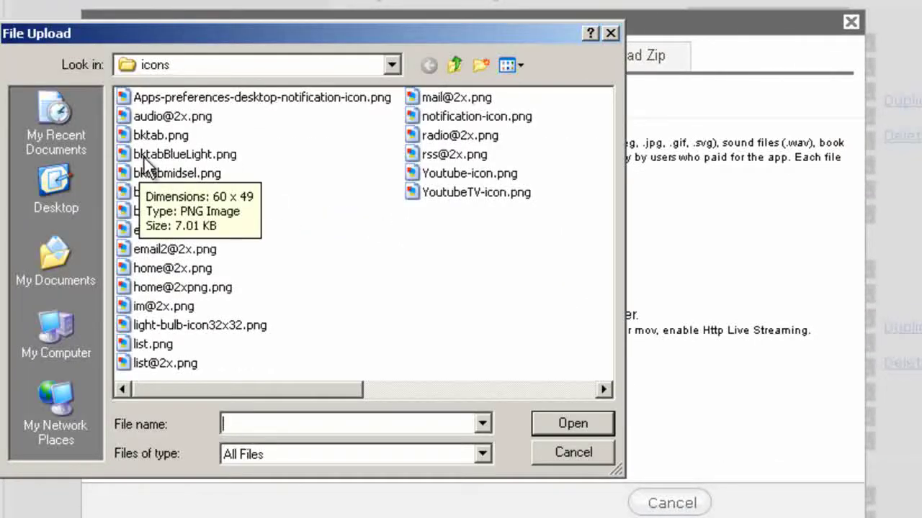
left_click(180, 154)
left_click(569, 423)
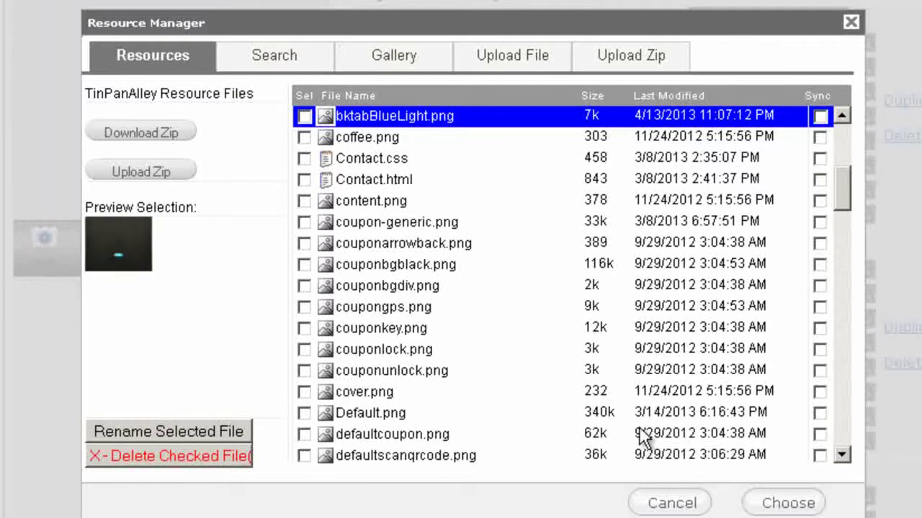
left_click(766, 500)
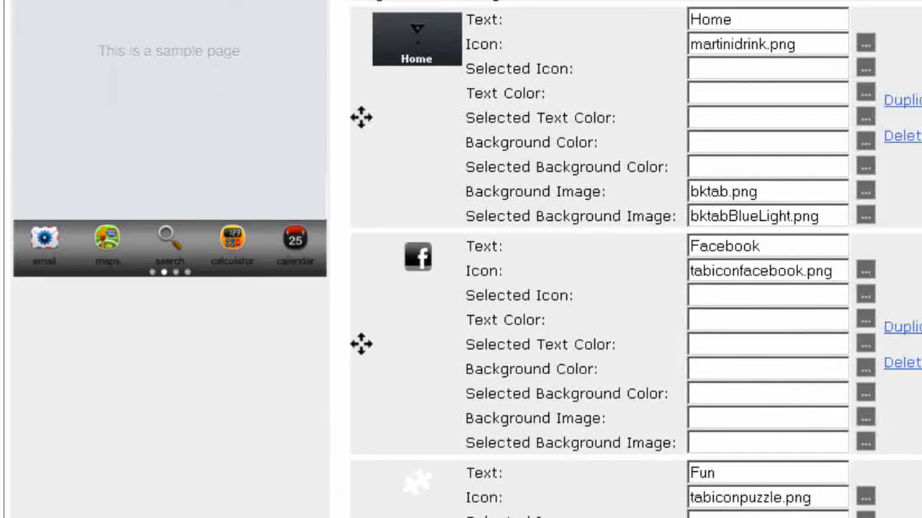
left_click(785, 193)
left_click_drag(794, 192, 683, 193)
key("ctrl+c")
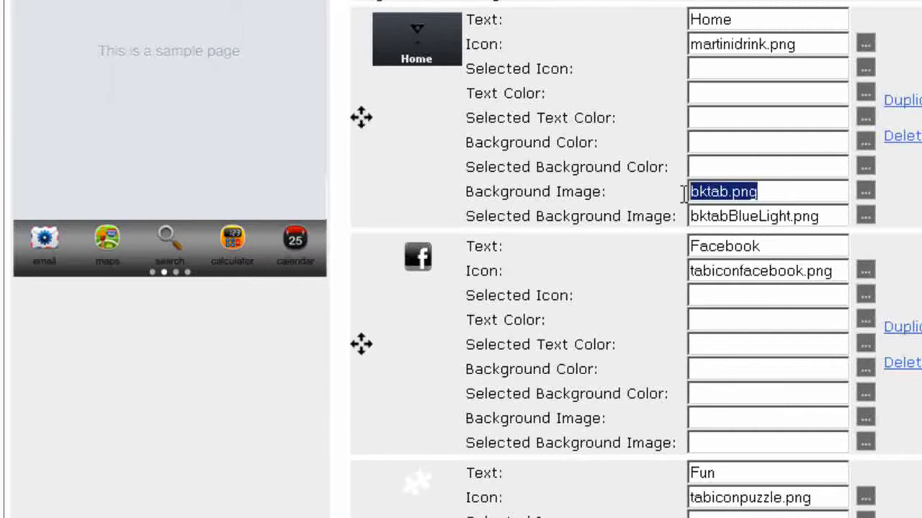
scroll(799, 209, "down", 3)
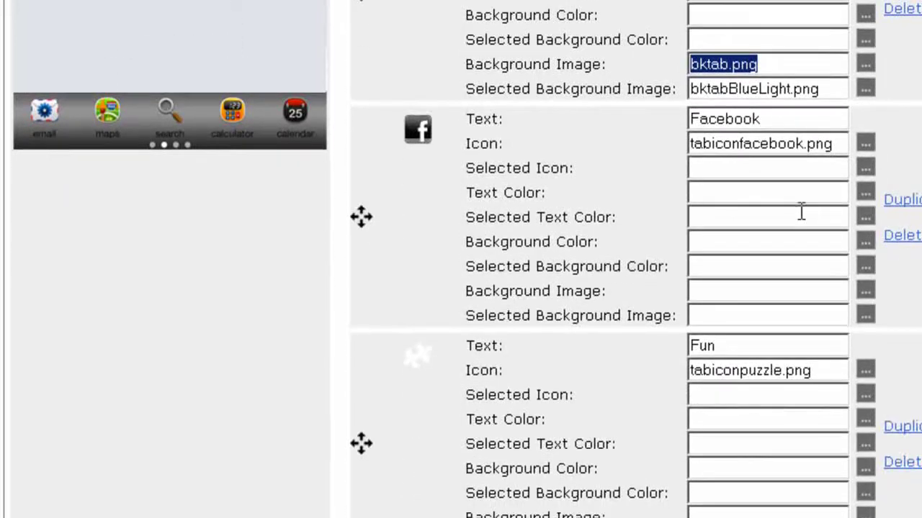
Paste bktab.png as the background image of the Facebook, Fun and More tabs.
left_click(707, 290)
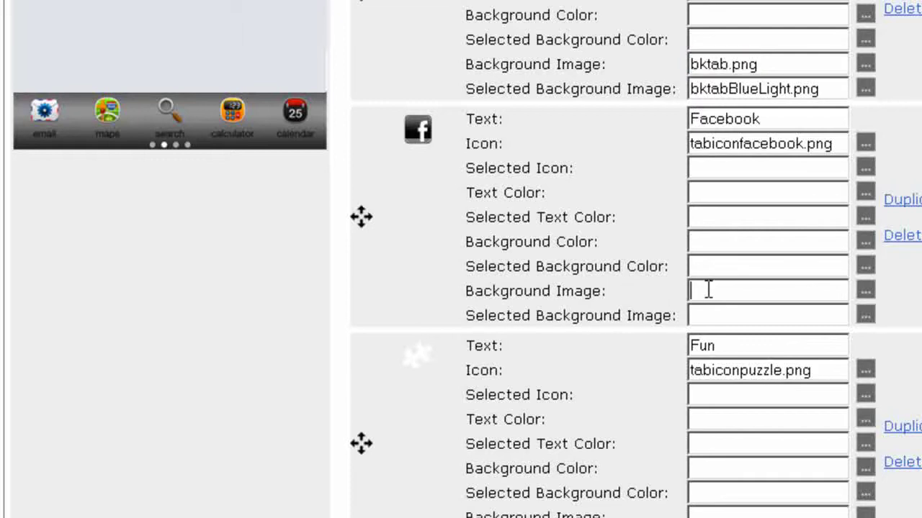
key("ctrl+v")
scroll(745, 240, "down", 10)
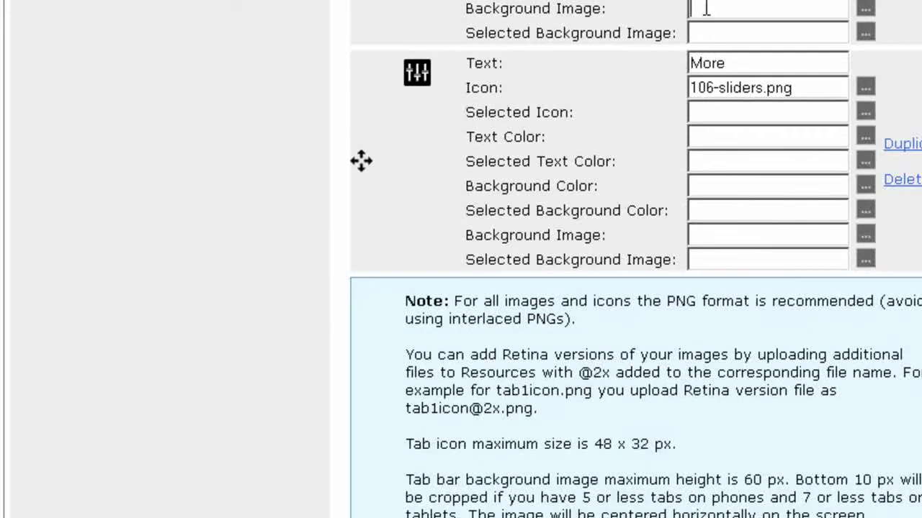
key("ctrl+v")
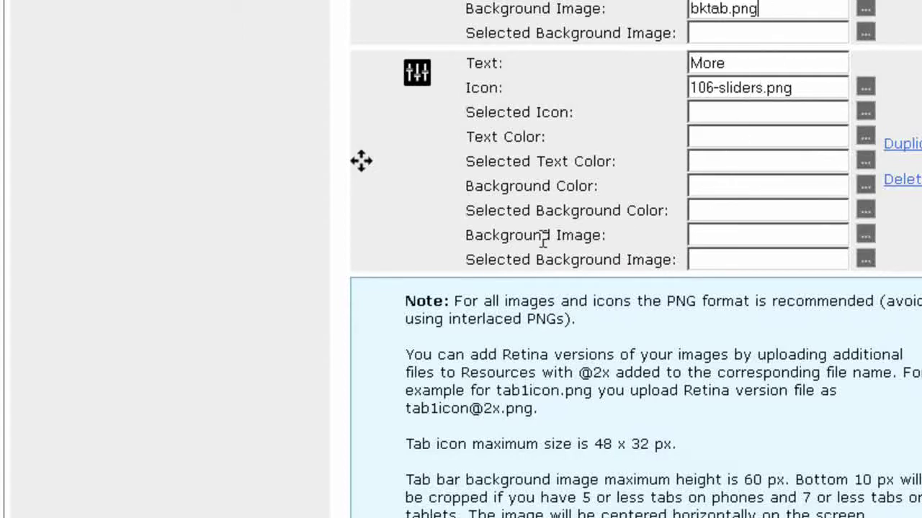
left_click(700, 234)
key("ctrl+v")
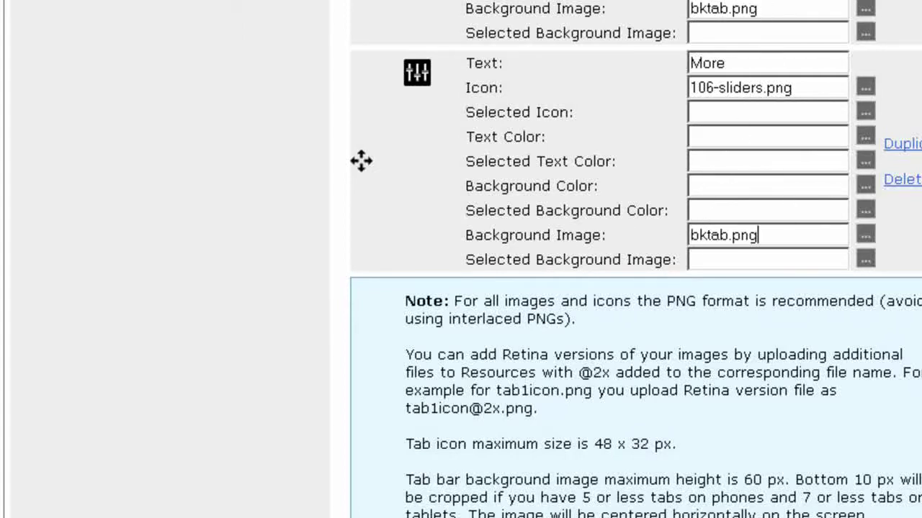
scroll(634, 259, "up", 7)
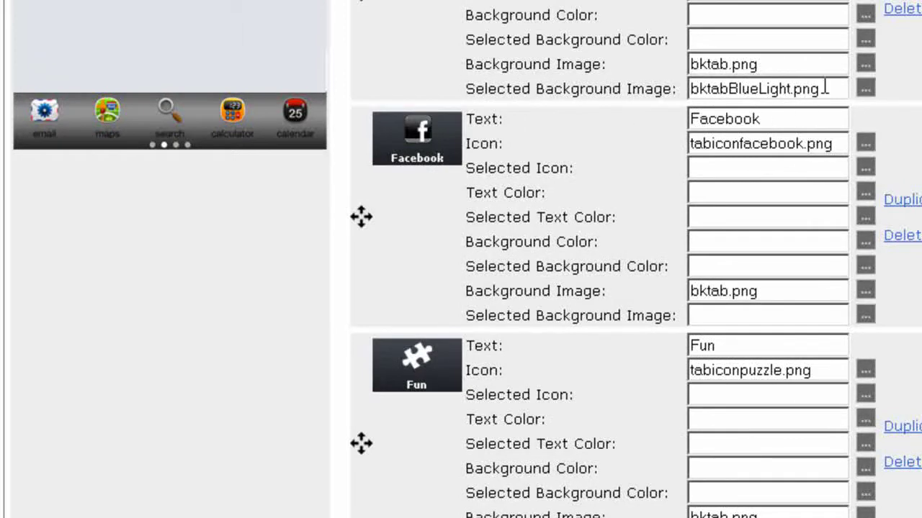
Copy bktabBlueLight.png and paste it as the Facebook, Fun and More selected backgrounds.
left_click_drag(826, 88, 685, 88)
key("ctrl+c")
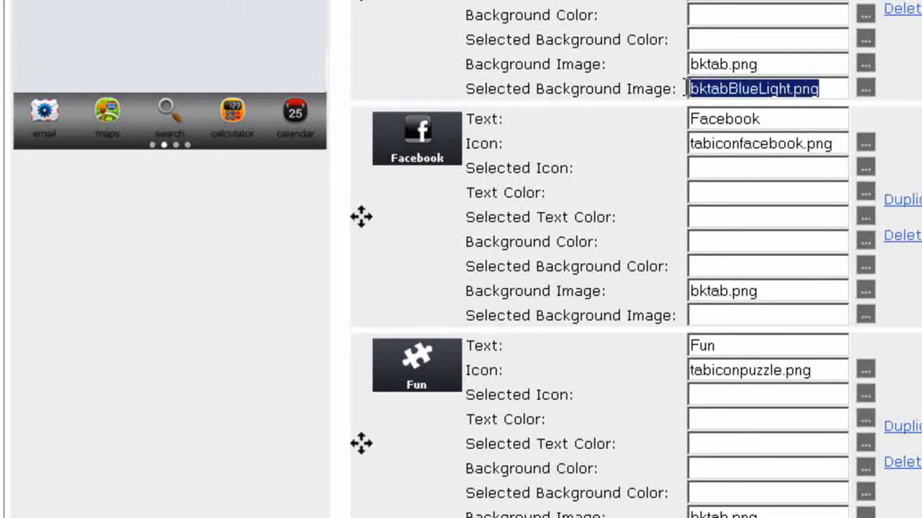
left_click(718, 316)
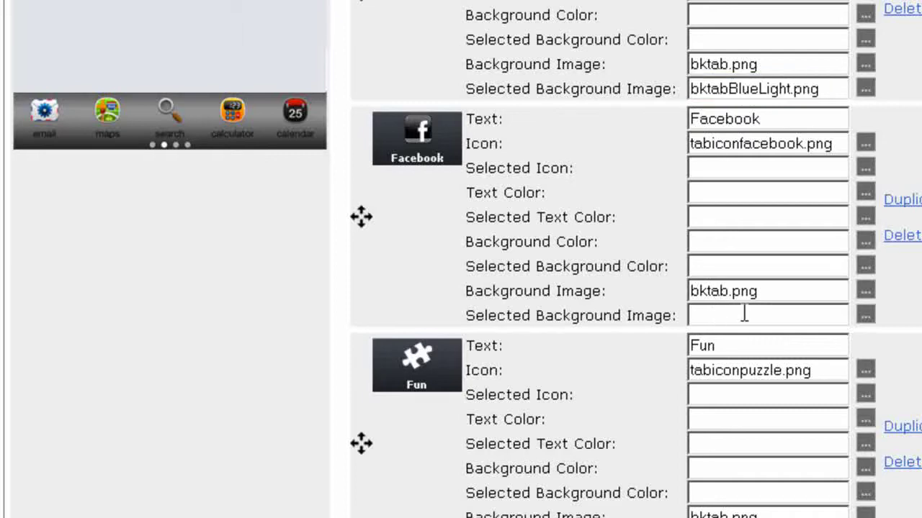
key("ctrl+v")
scroll(809, 237, "down", 3)
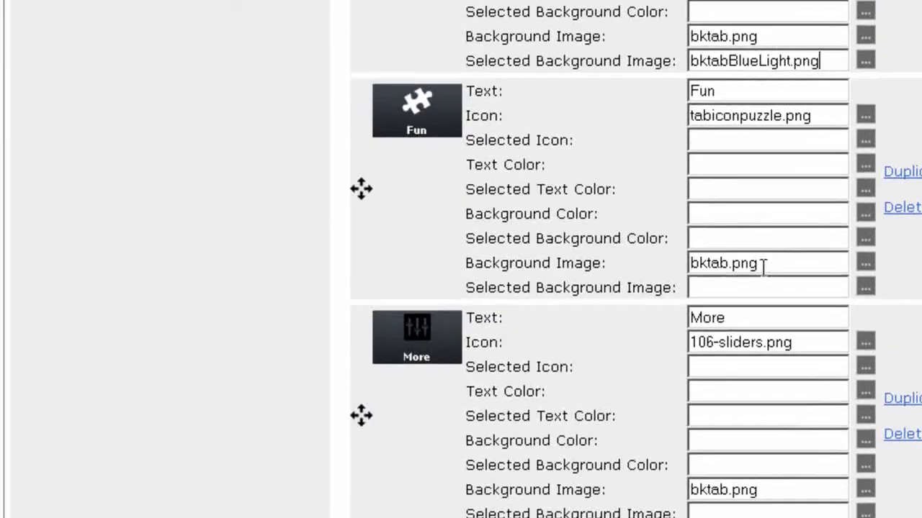
left_click(733, 288)
key("ctrl+v")
scroll(735, 266, "down", 3)
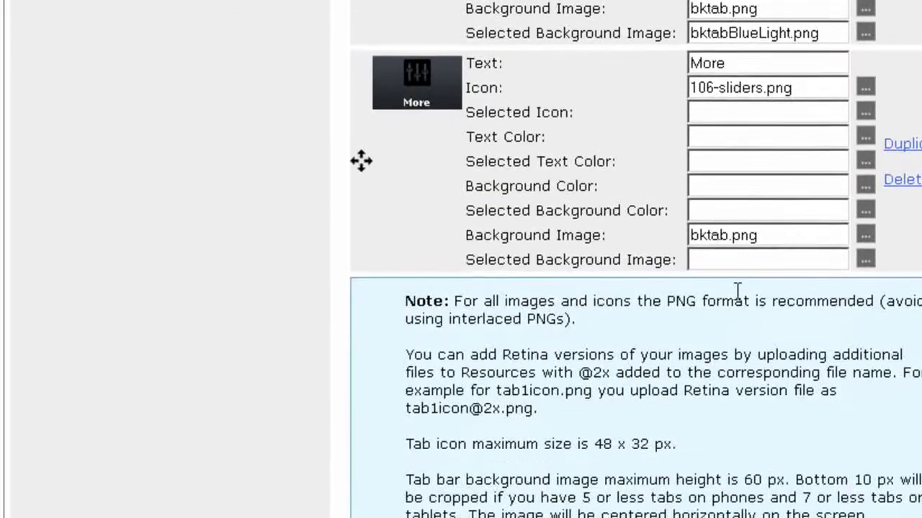
key("ctrl+v")
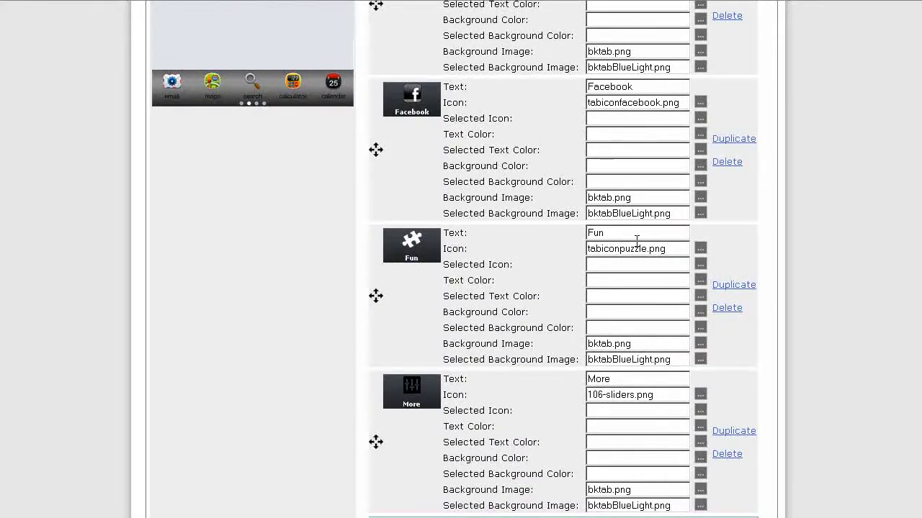
scroll(636, 240, "up", 5)
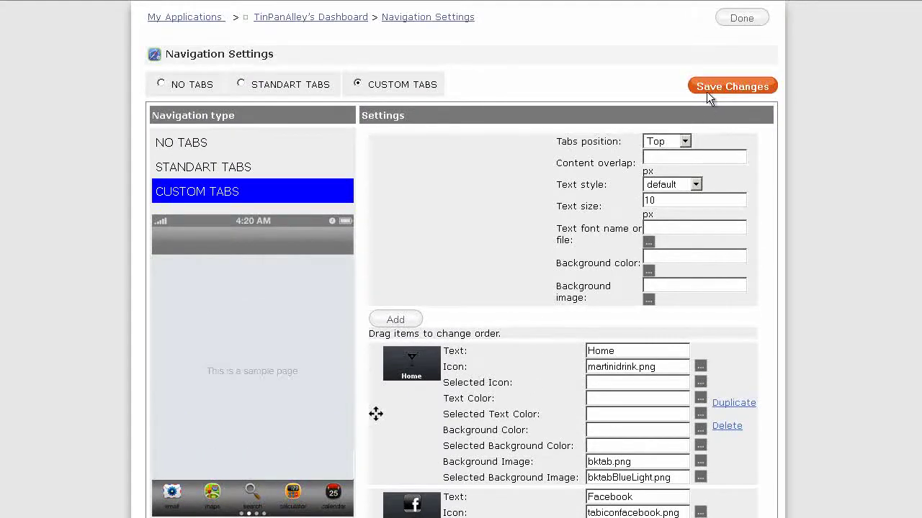
Save the navigation settings and download the Home tab's martinidrink.png into the icons folder.
left_click(709, 90)
right_click(412, 366)
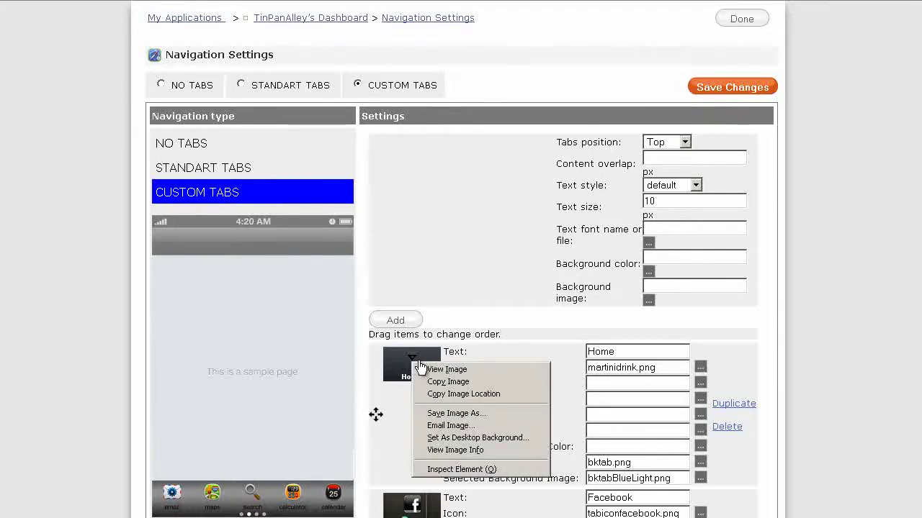
left_click(434, 414)
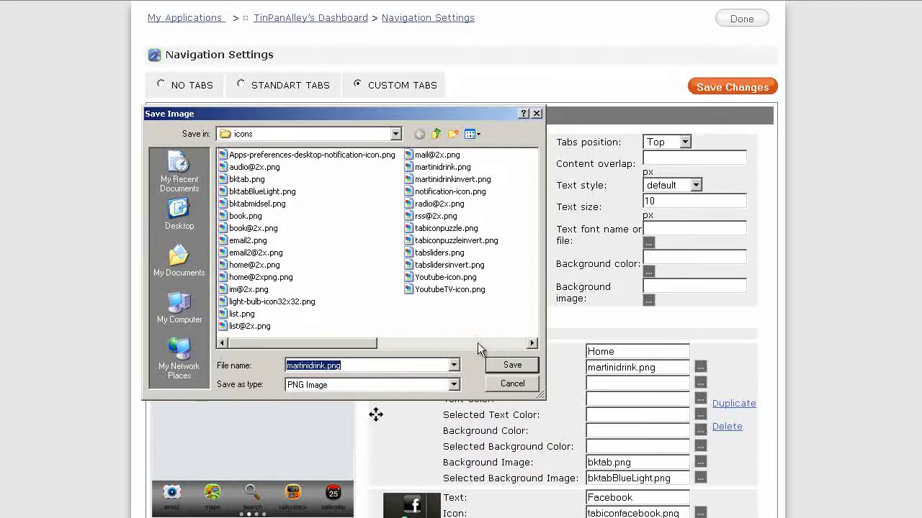
left_click(512, 362)
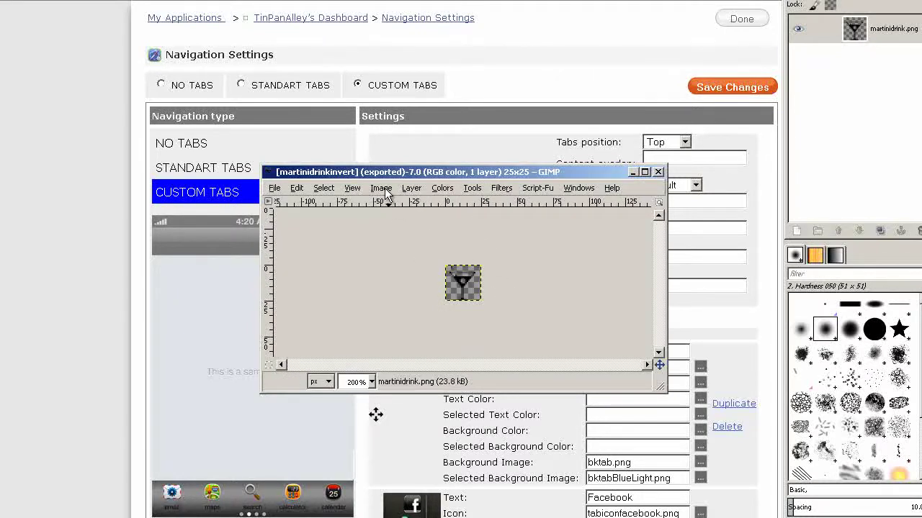
Invert the martini icon's colours and export it as martinidrinkinvert.png, replacing the existing file.
left_click(446, 190)
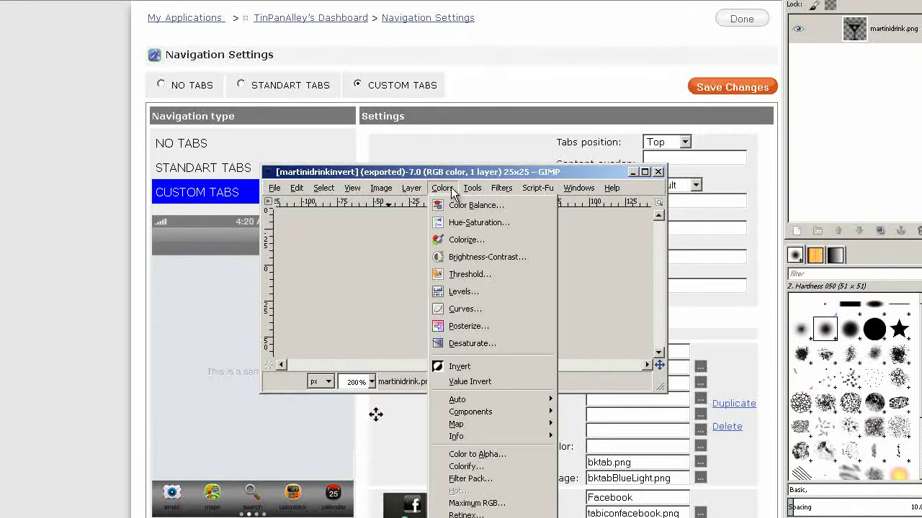
left_click(468, 367)
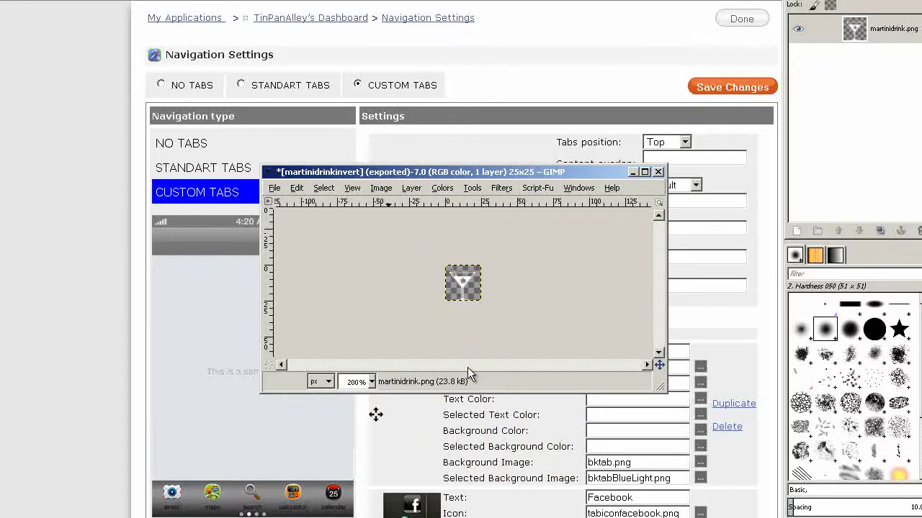
left_click(274, 188)
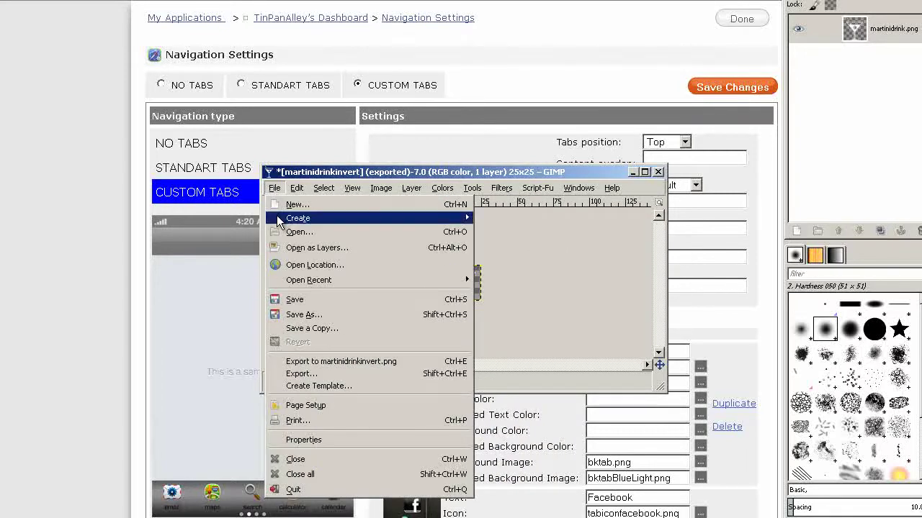
left_click(306, 374)
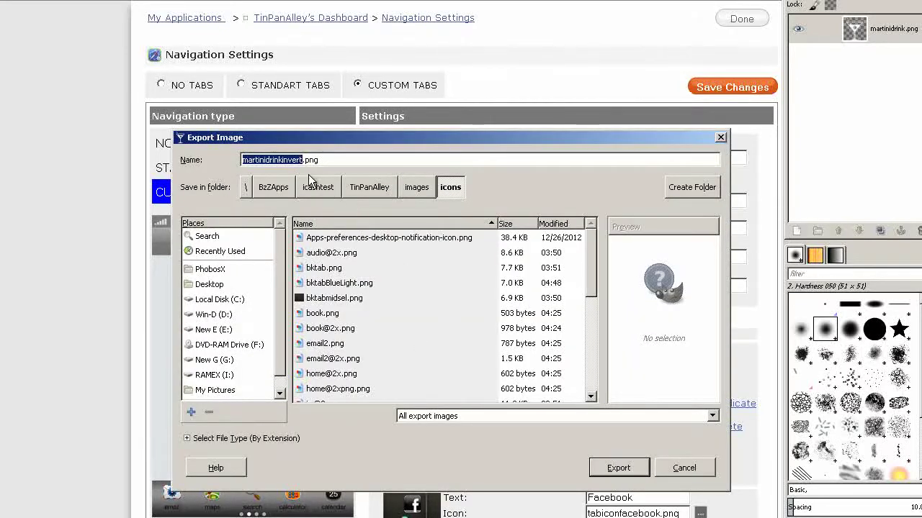
left_click(292, 159)
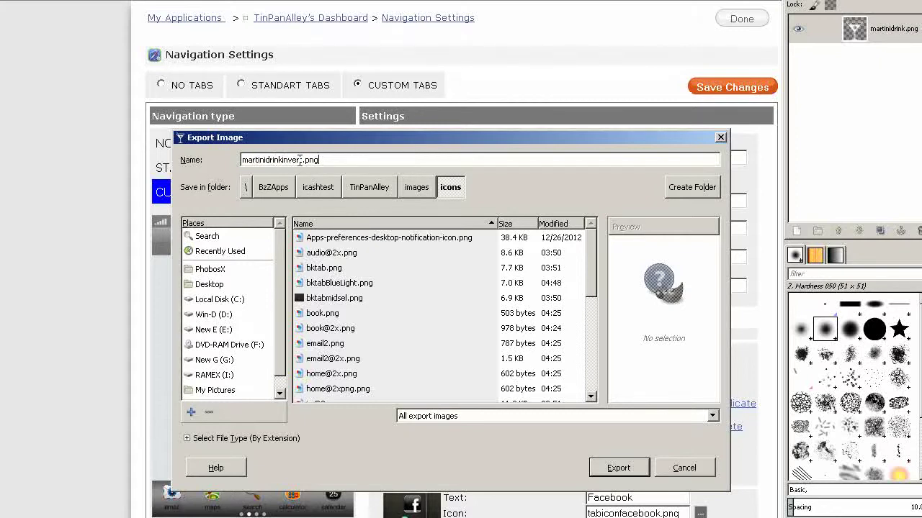
left_click(618, 468)
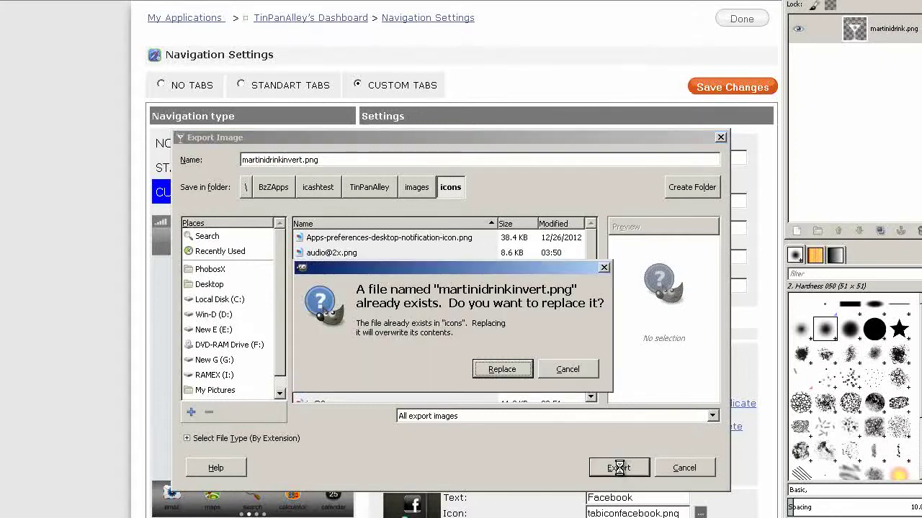
left_click(506, 370)
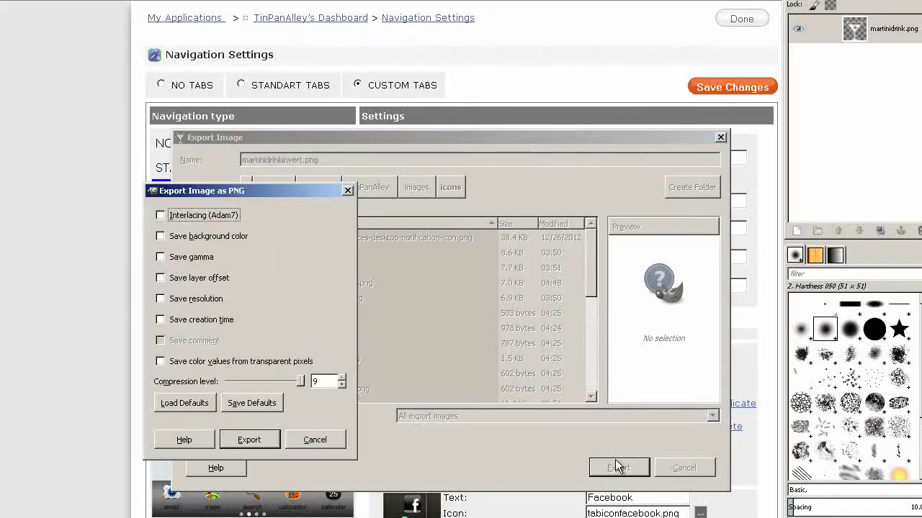
left_click(265, 438)
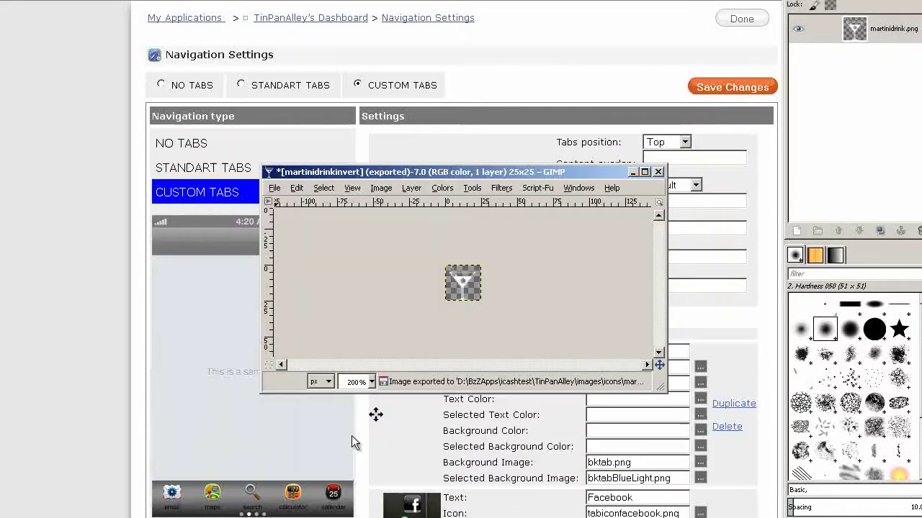
left_click(771, 164)
scroll(769, 165, "down", 3)
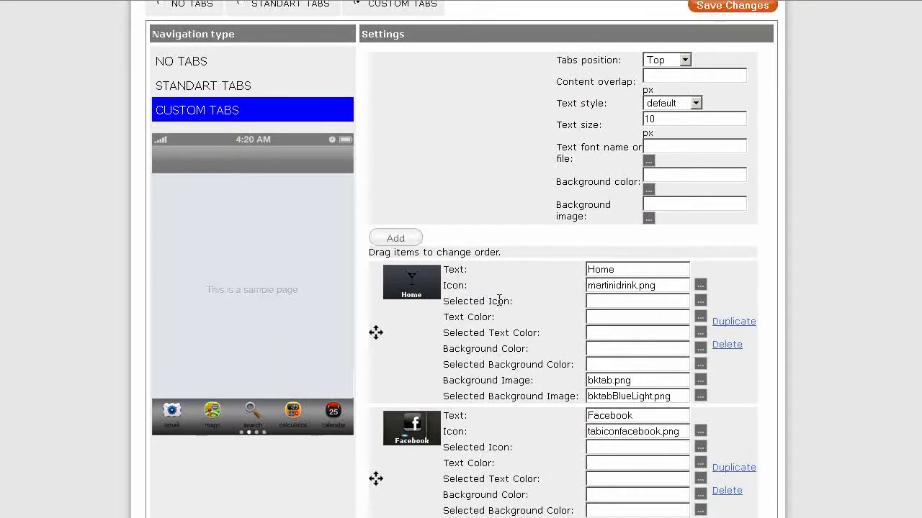
Upload martinidrinkinvert.png and choose it as the Home tab's selected icon.
left_click(700, 303)
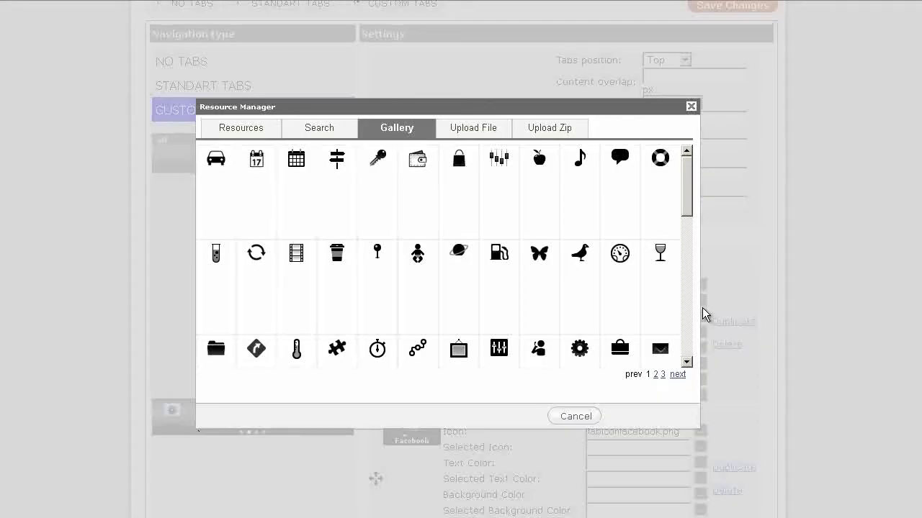
left_click(470, 128)
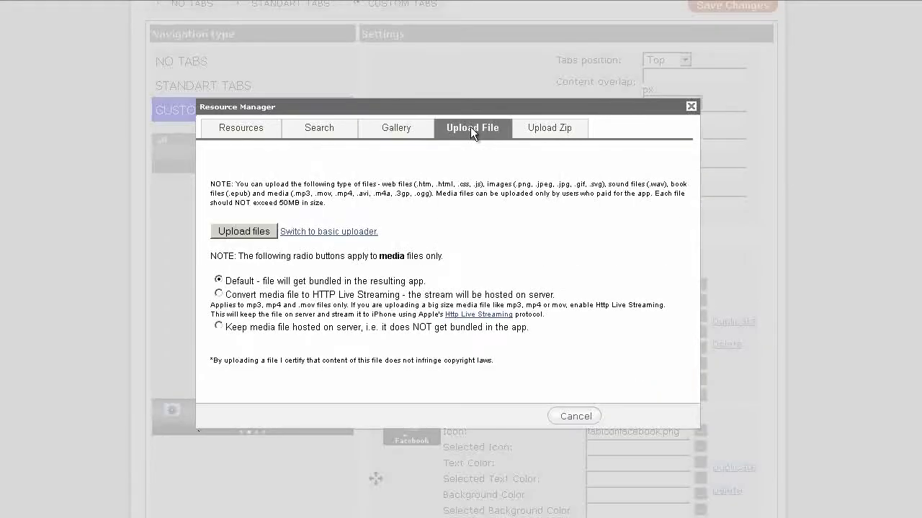
left_click(238, 231)
left_click(432, 180)
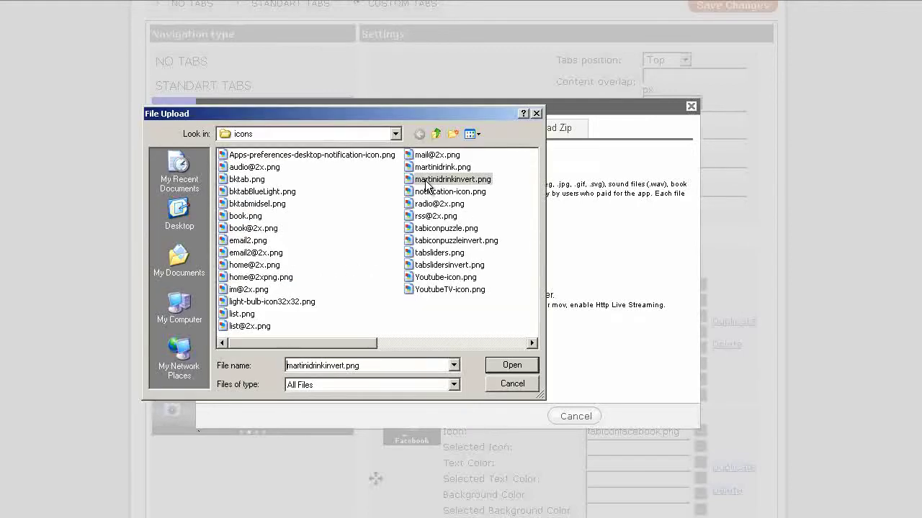
left_click(425, 182)
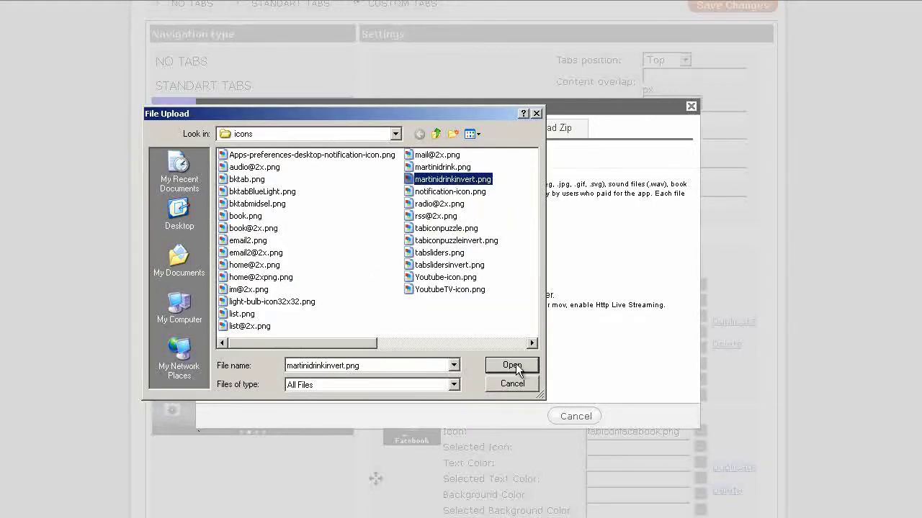
left_click(514, 365)
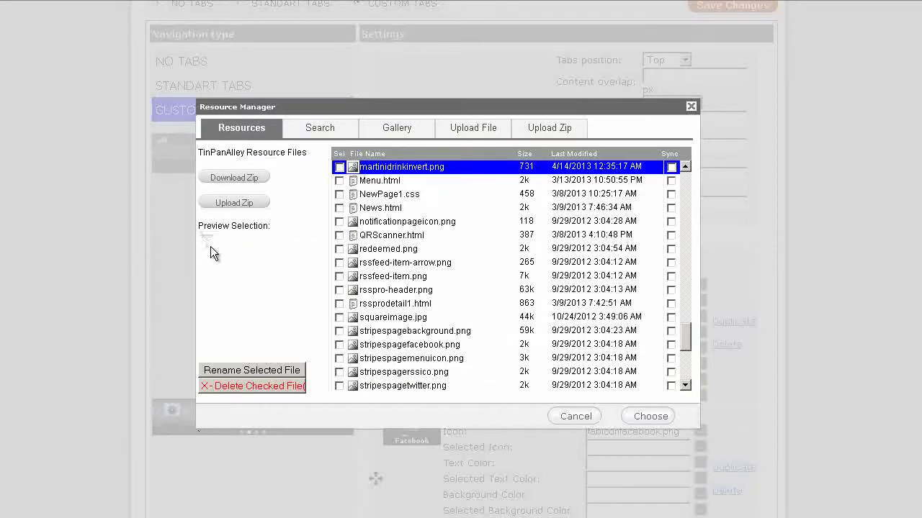
left_click(652, 418)
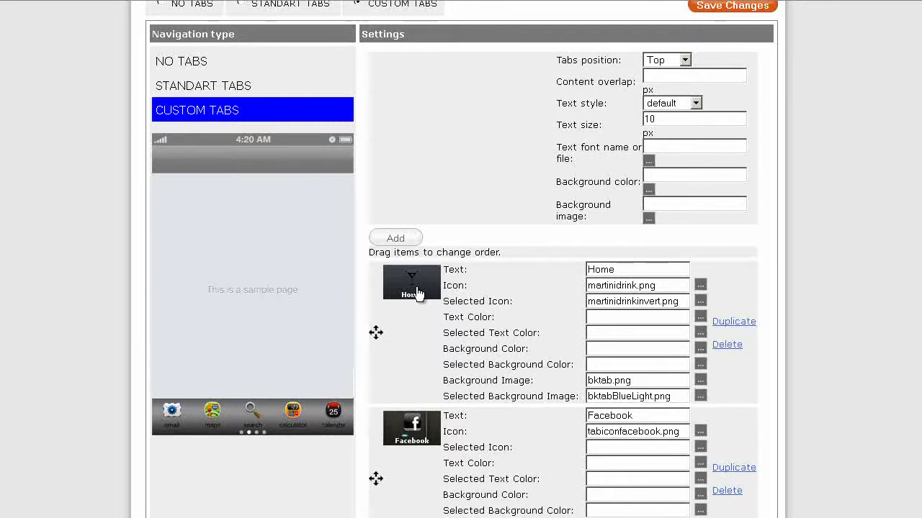
left_click(417, 292)
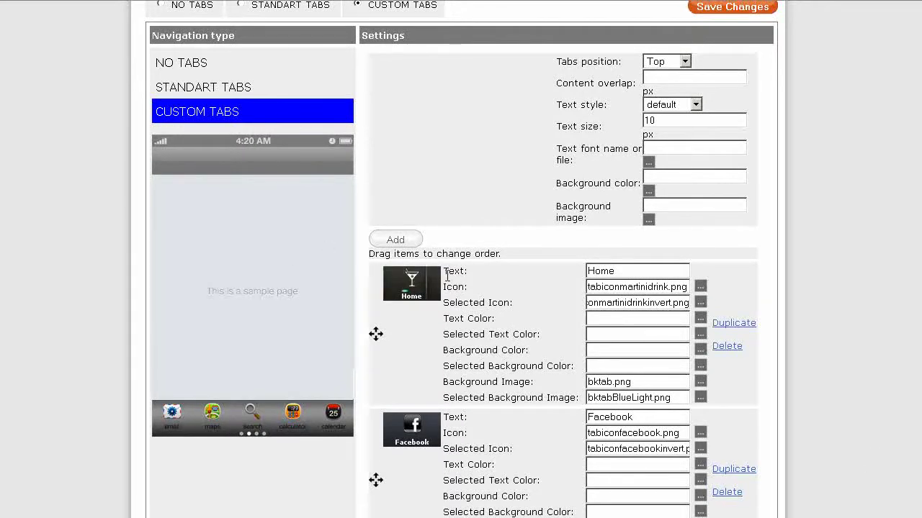
Save the tab navigation changes and go back to TinPanAlley's Dashboard.
scroll(446, 273, "down", 4)
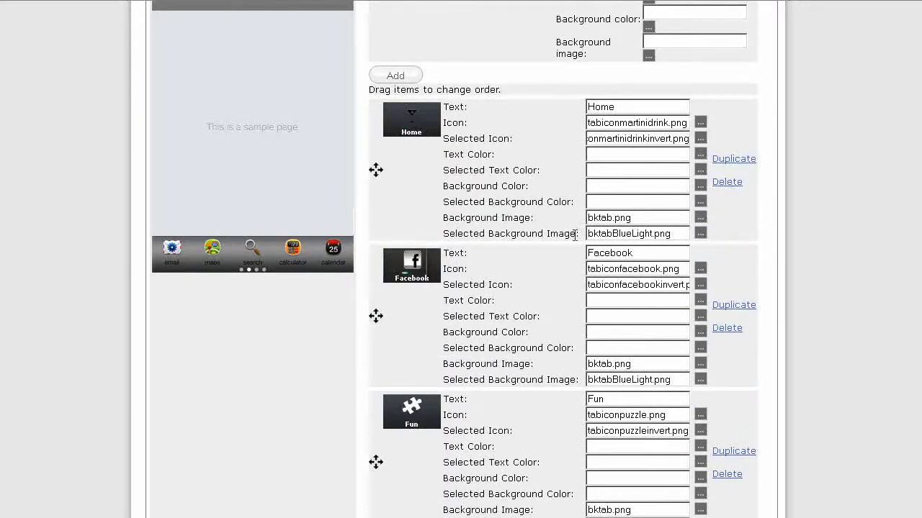
scroll(806, 144, "up", 5)
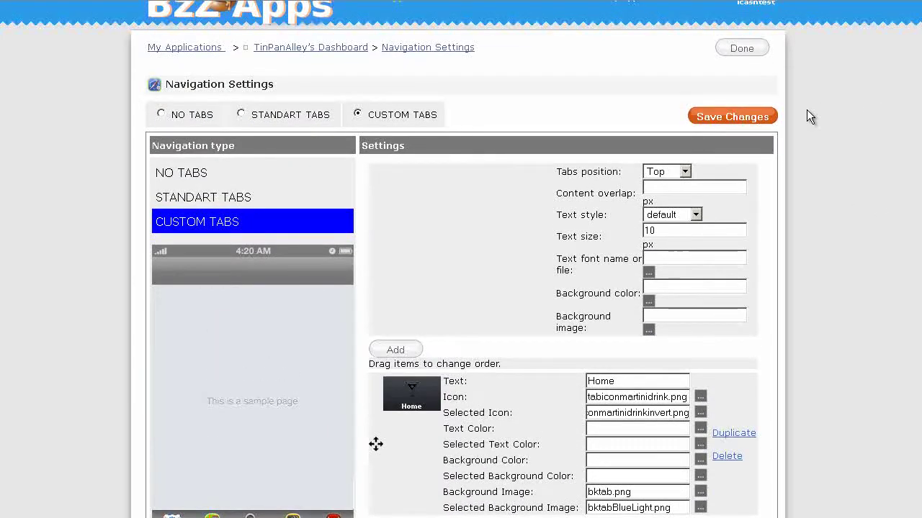
left_click(761, 117)
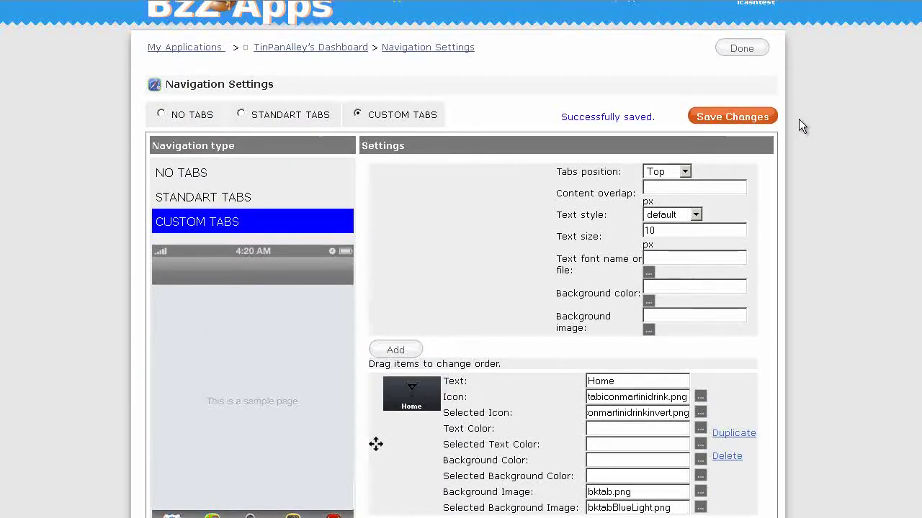
left_click(344, 47)
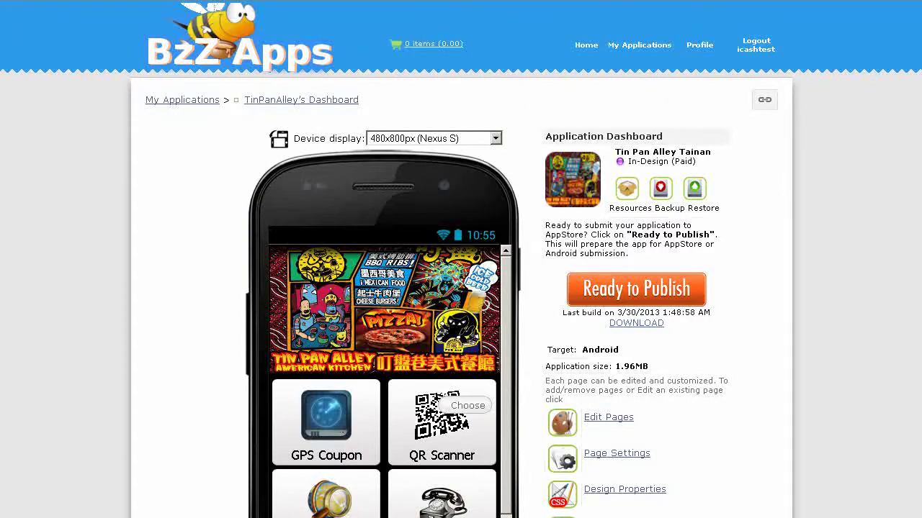
In Page Settings, give GPSCoupon.html and QRScanner.html Flip transitions and tab3/tab4 Slide, then save.
left_click(605, 454)
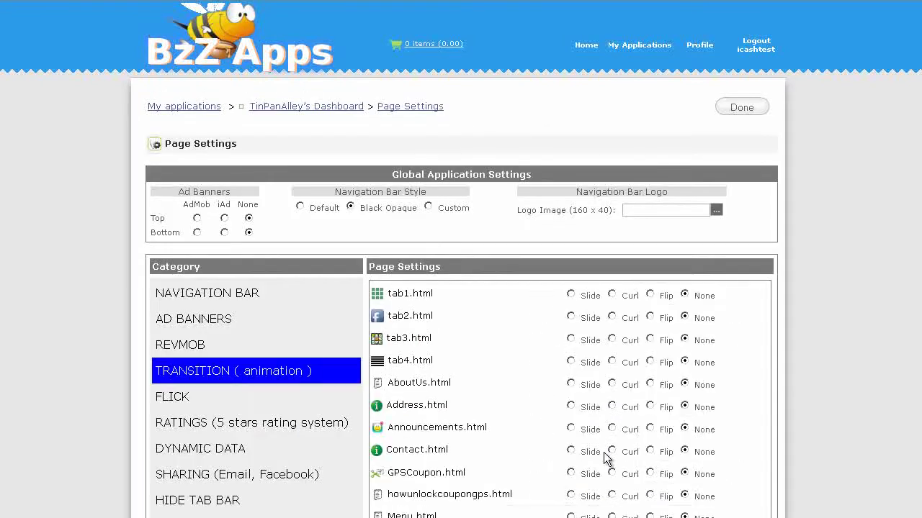
scroll(737, 292, "down", 3)
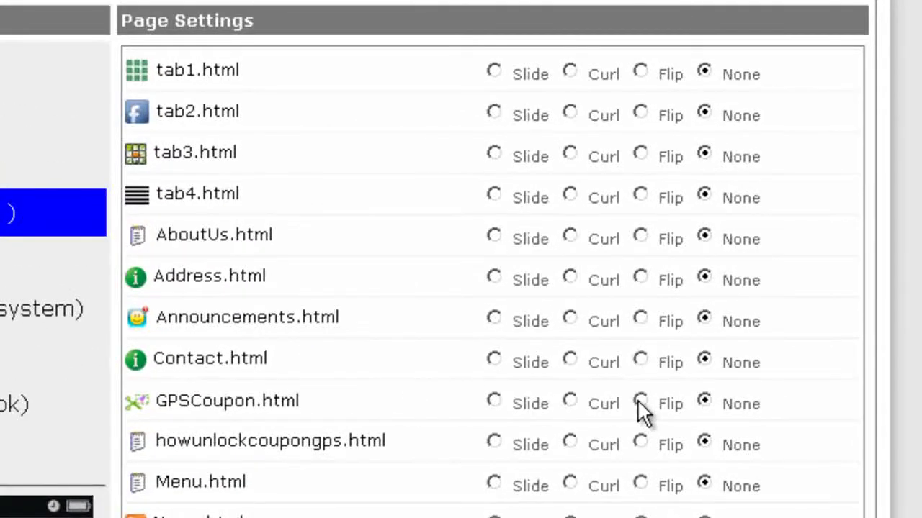
left_click(641, 400)
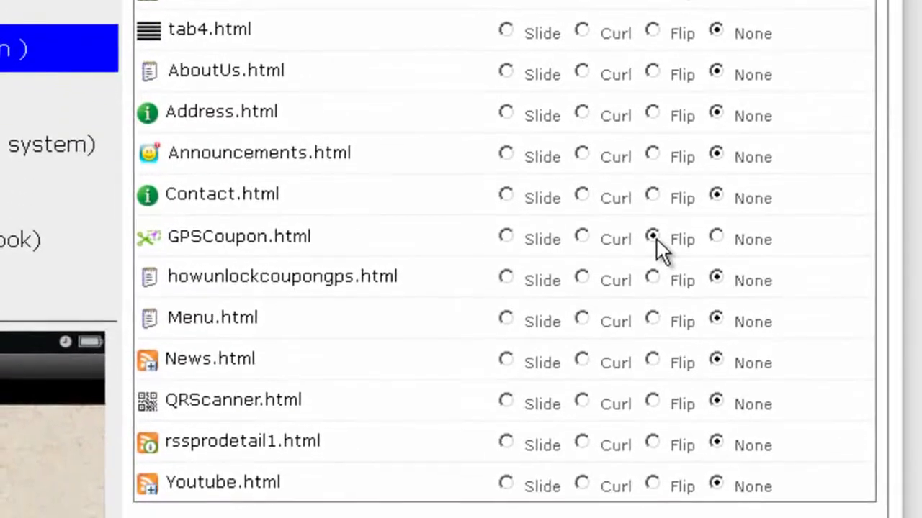
left_click(651, 400)
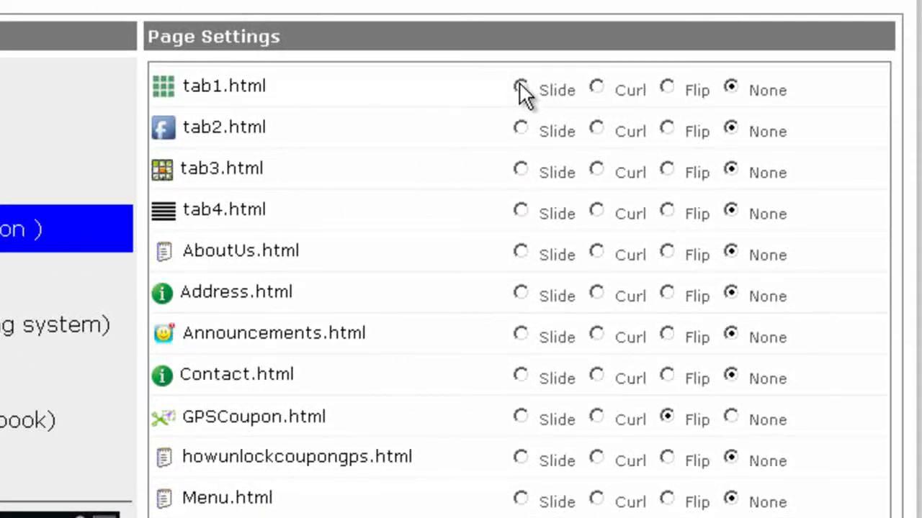
left_click(520, 169)
left_click(520, 210)
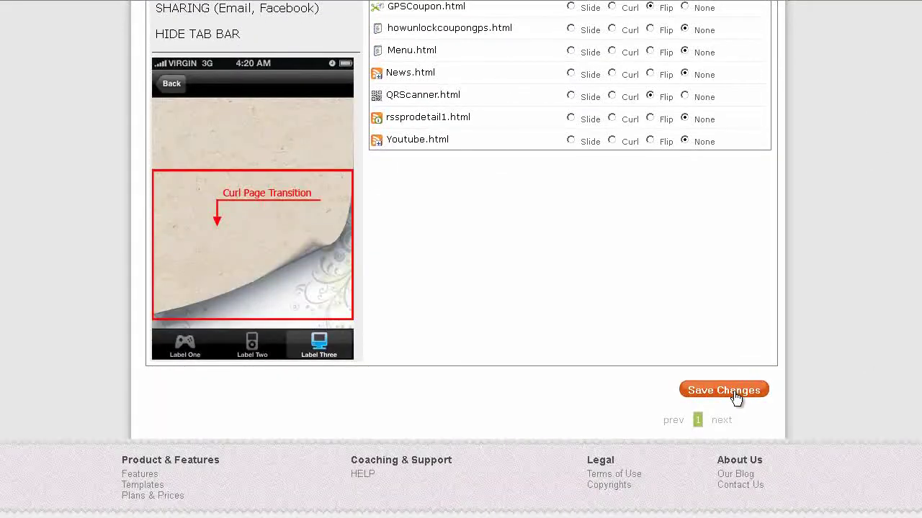
left_click(734, 394)
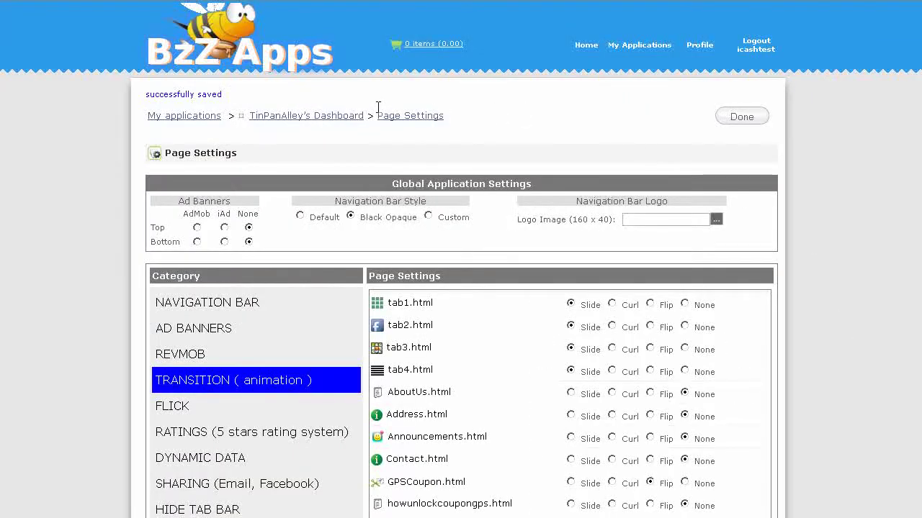
Duplicate the app under the name TinPanAlleyiPhone and return to the app page.
left_click(294, 116)
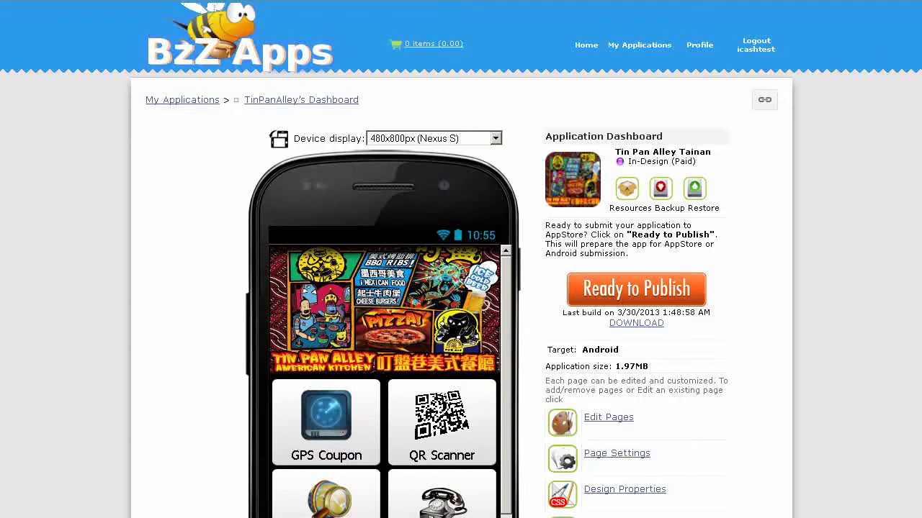
scroll(808, 300, "down", 5)
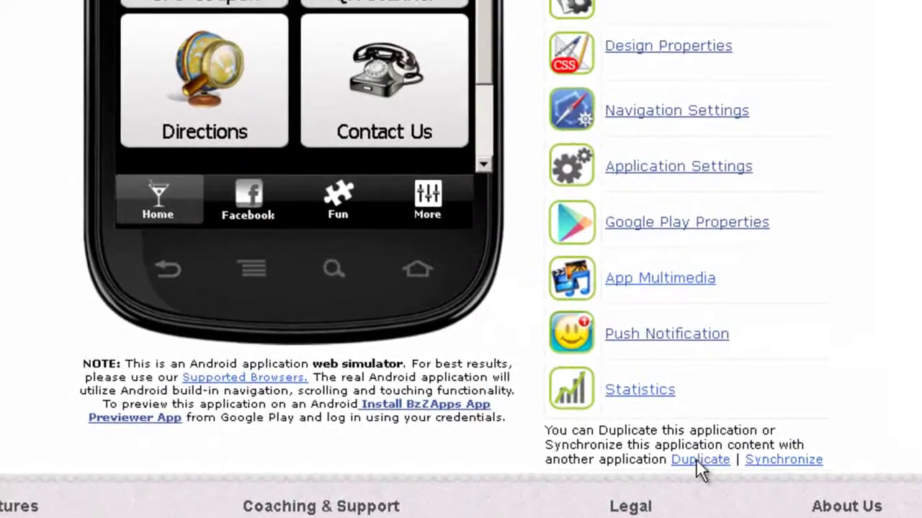
left_click(697, 462)
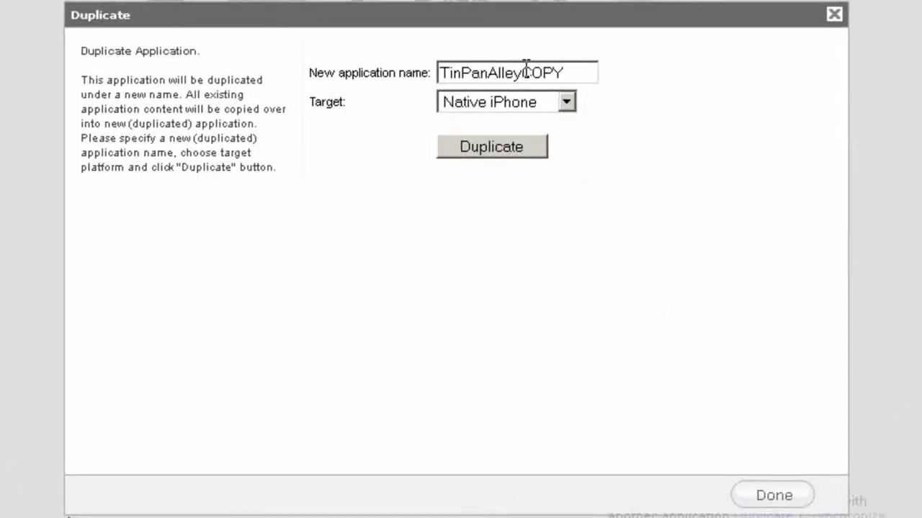
left_click_drag(522, 73, 590, 73)
type("iPhone")
left_click(496, 150)
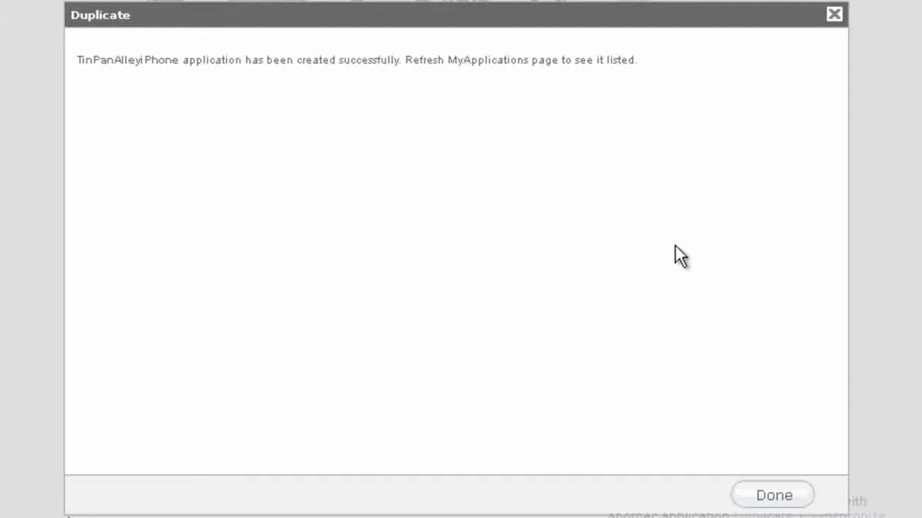
left_click(774, 497)
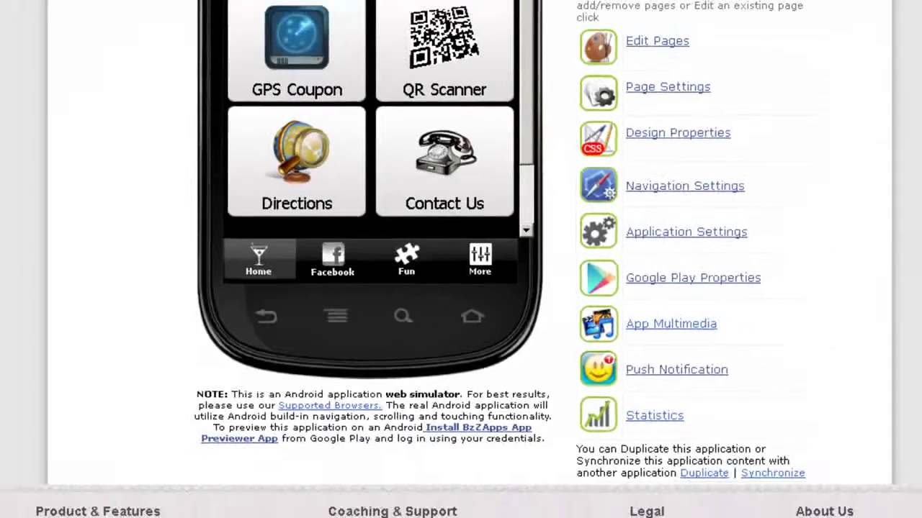
scroll(208, 155, "up", 5)
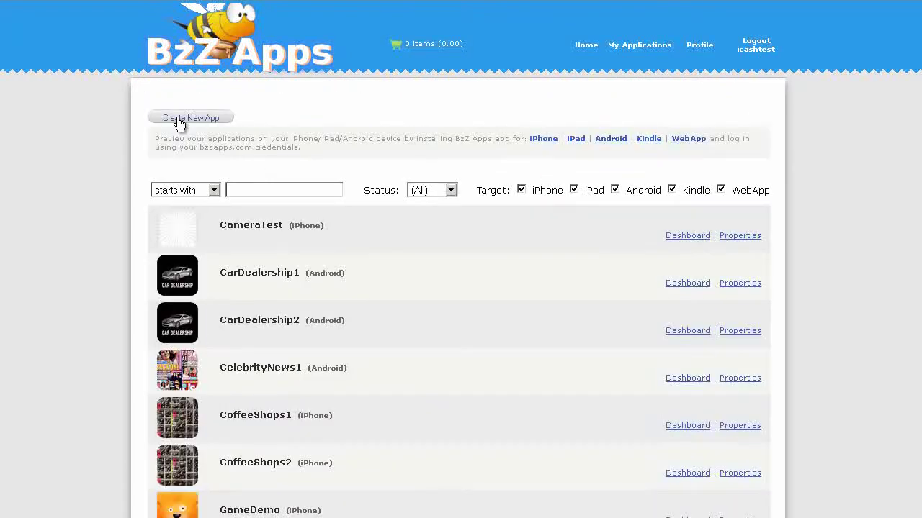
Open the TinPanAlleyiPhone app's dashboard from My Applications.
scroll(917, 78, "down", 3)
scroll(773, 355, "down", 10)
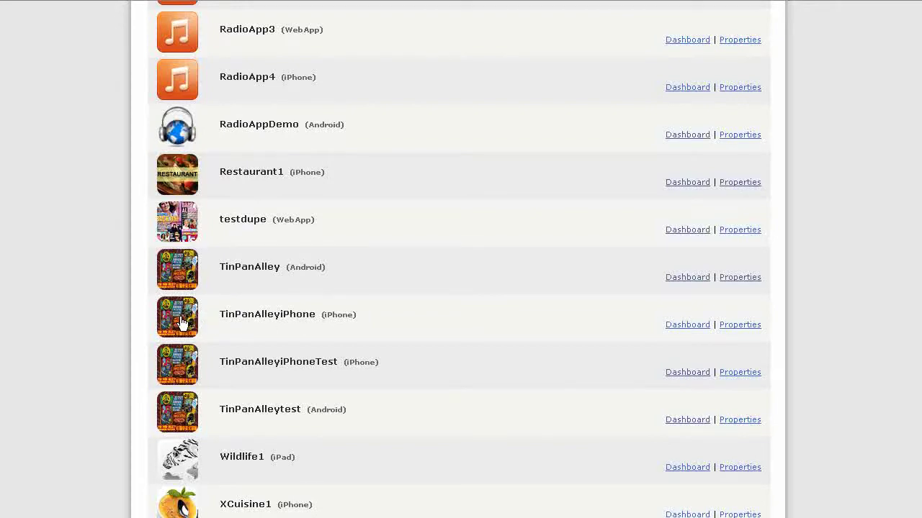
left_click(182, 323)
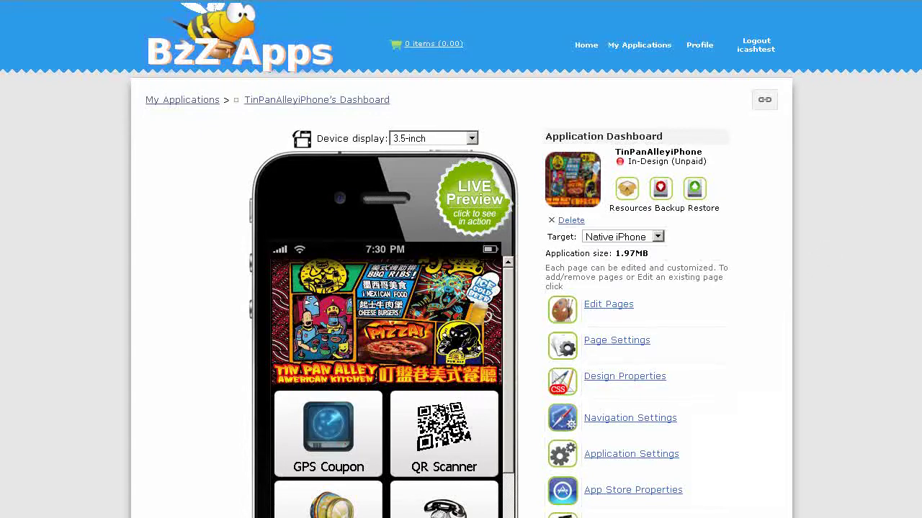
scroll(919, 318, "down", 4)
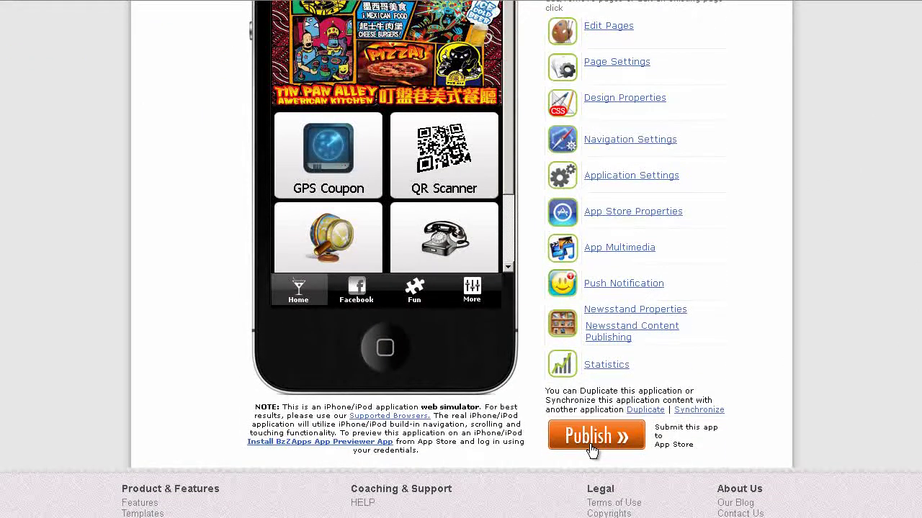
Request adding the app to the developer account with the holder's name and e-mail, then view App Store Properties.
left_click(592, 439)
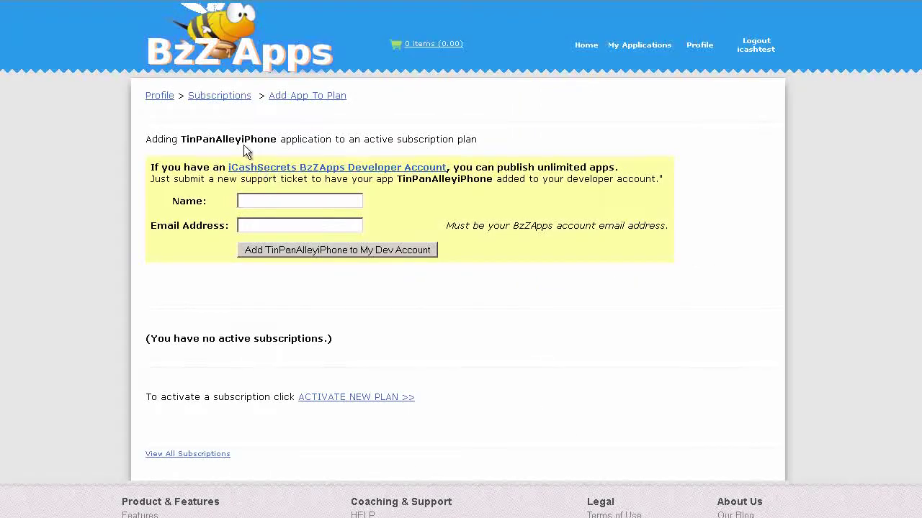
left_click(275, 201)
type("Andy")
left_click(278, 214)
left_click(277, 225)
left_click(306, 249)
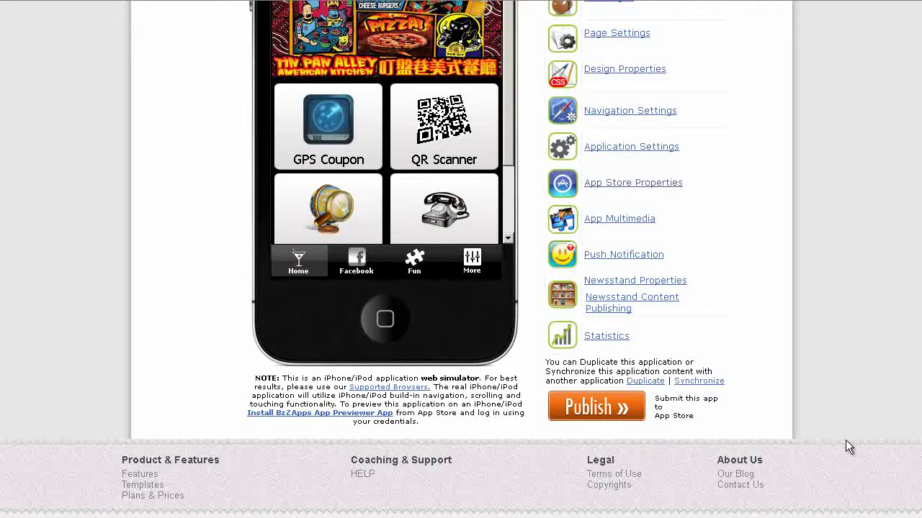
left_click(609, 187)
scroll(916, 238, "down", 5)
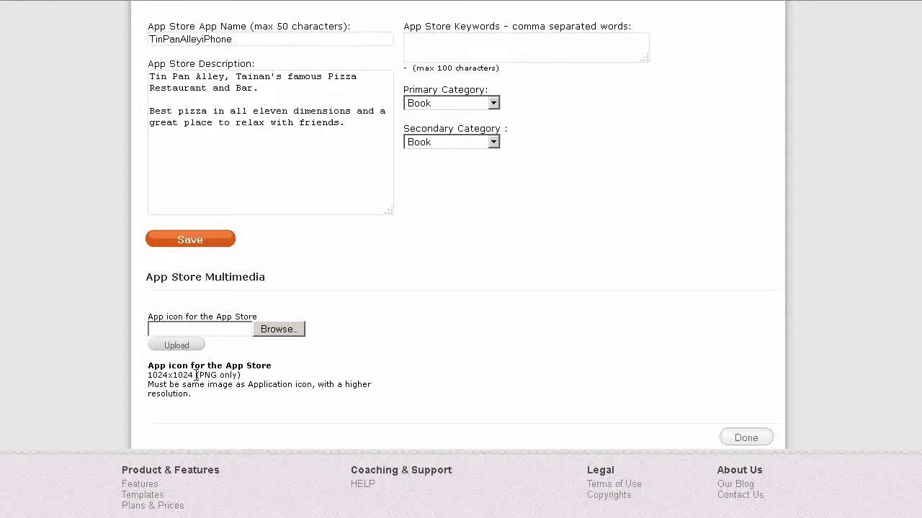
Scale the Tin Pan Alley logo image in GIMP to 1024×1024 pixels.
key("alt+Tab")
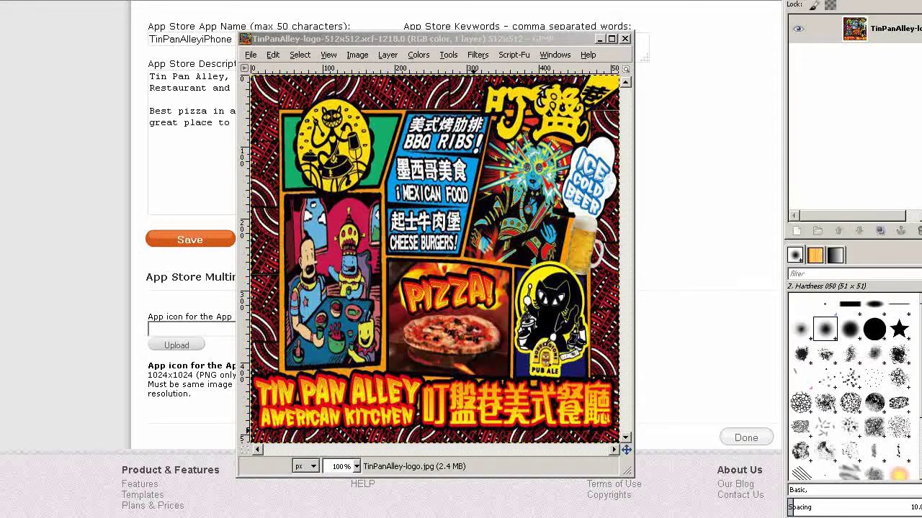
left_click(356, 55)
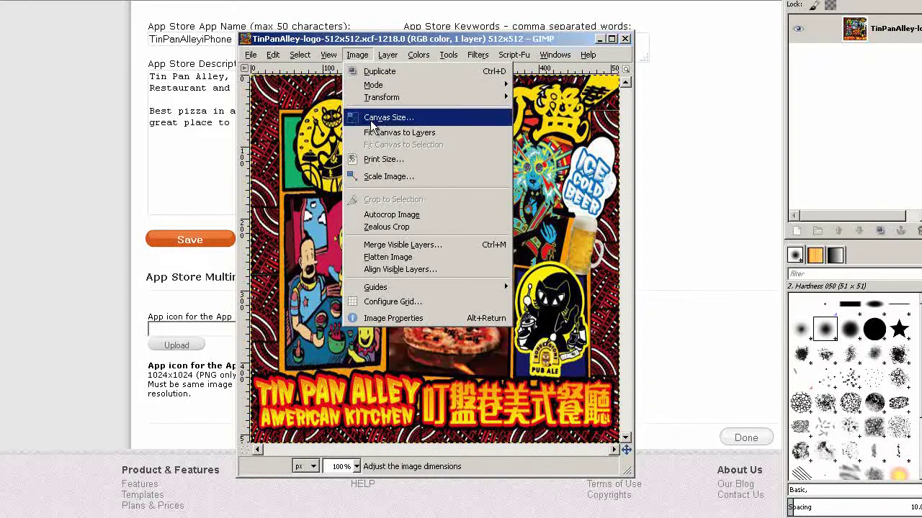
left_click(380, 177)
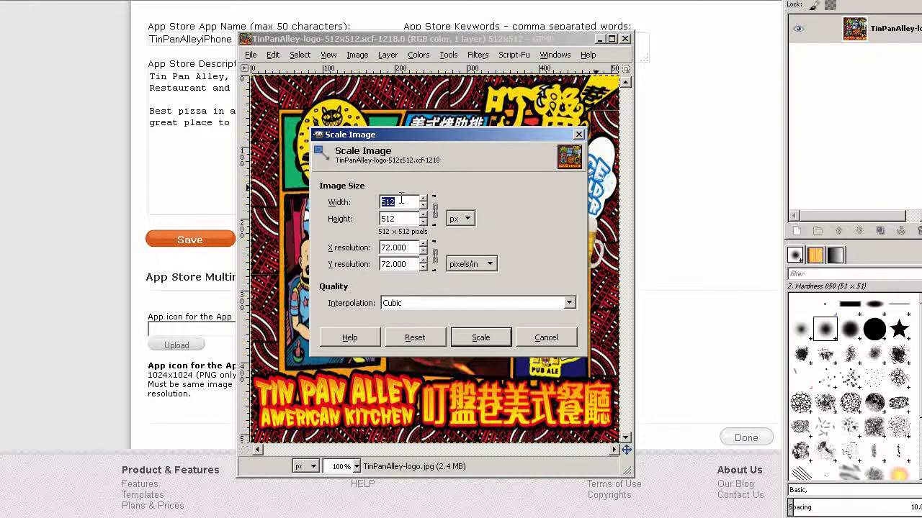
type("1024")
key("Tab")
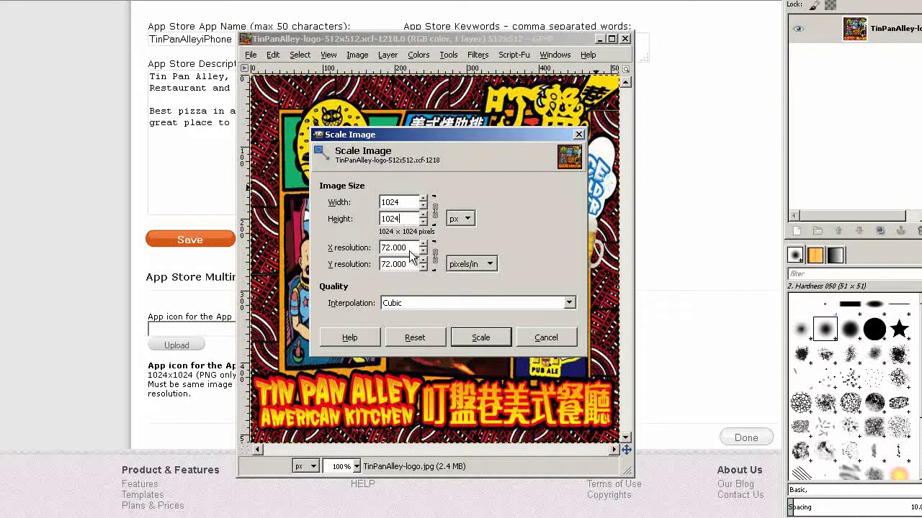
left_click(479, 338)
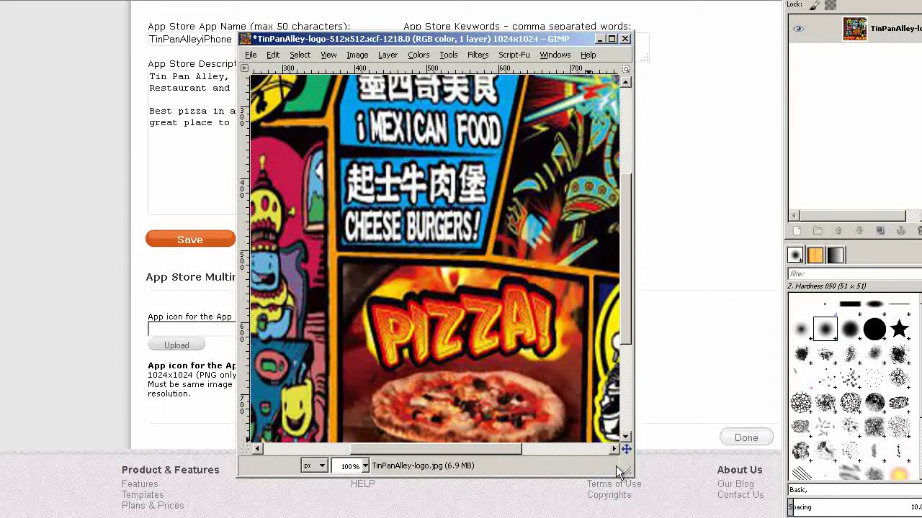
Export the logo as TinPanAlley-logo-1024x1024.png and set the view zoom to 50%.
left_click(251, 56)
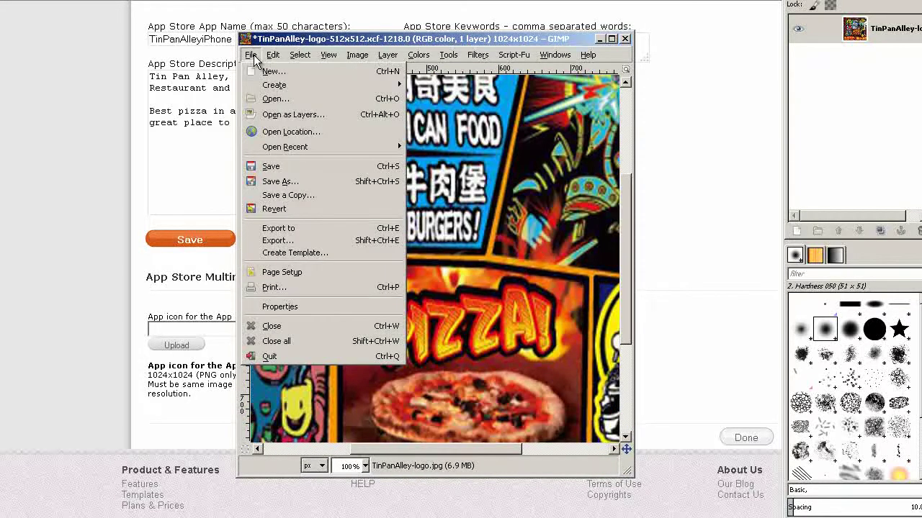
left_click(281, 239)
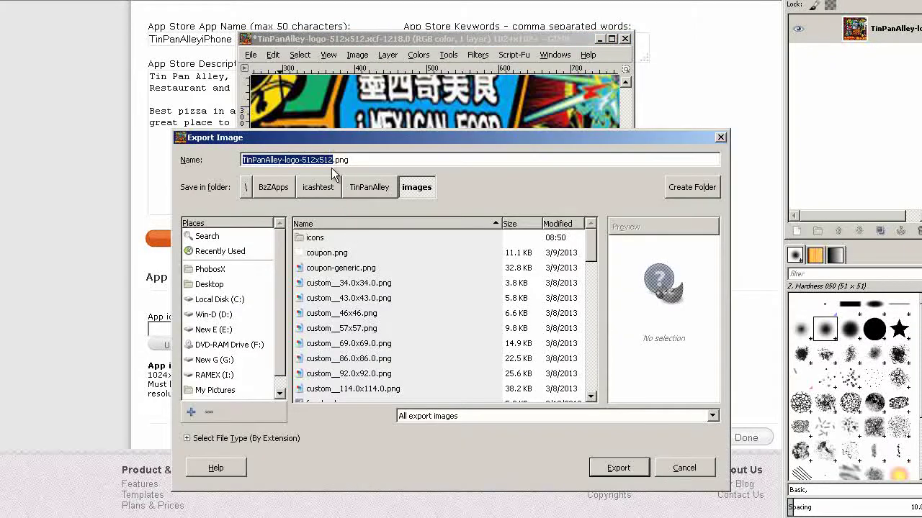
left_click_drag(307, 159, 328, 159)
key("BackSpace")
key("BackSpace")
key("Delete")
type("1024x1024")
left_click(391, 161)
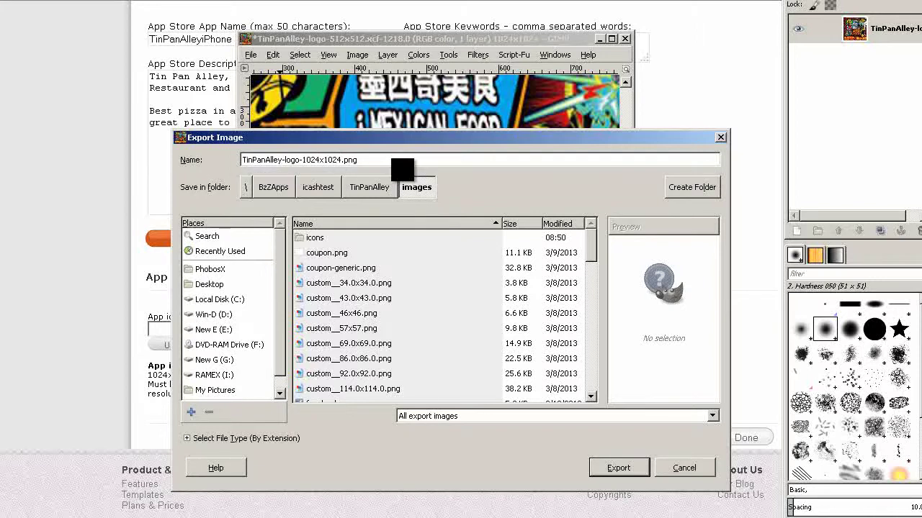
left_click(620, 466)
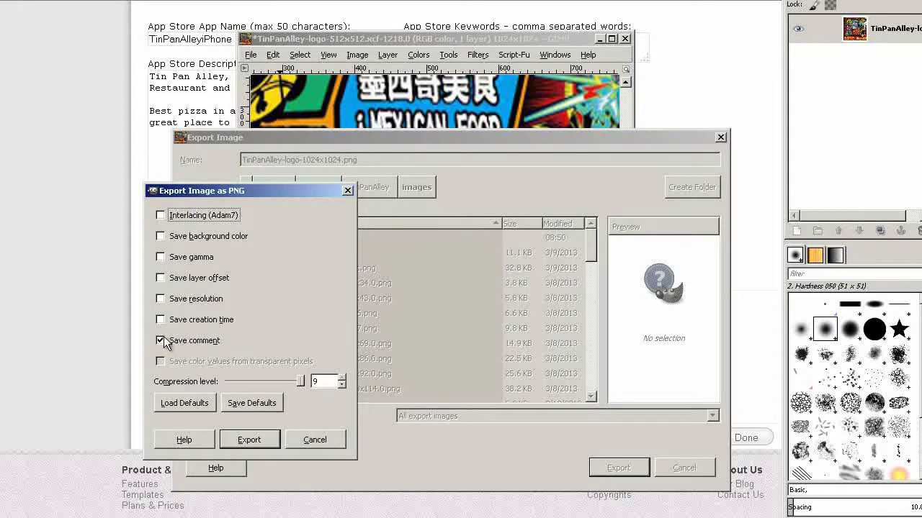
left_click(162, 341)
left_click(249, 438)
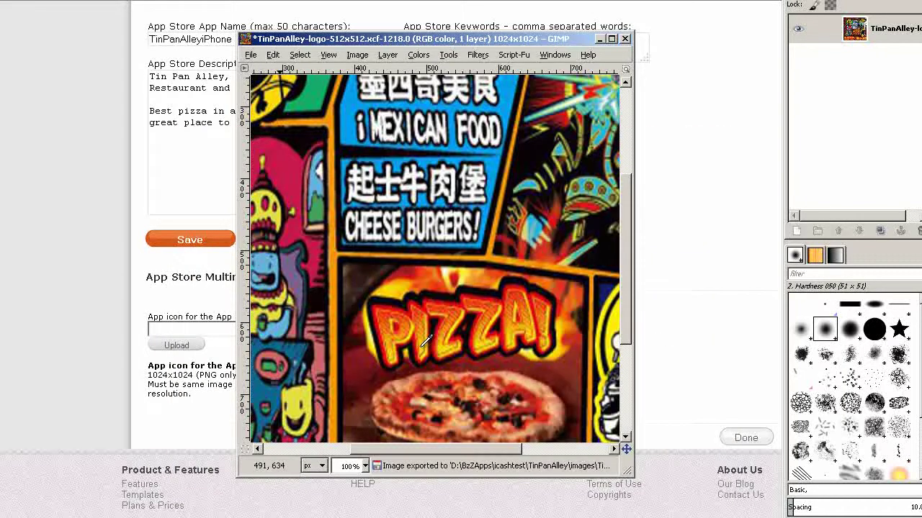
left_click(364, 465)
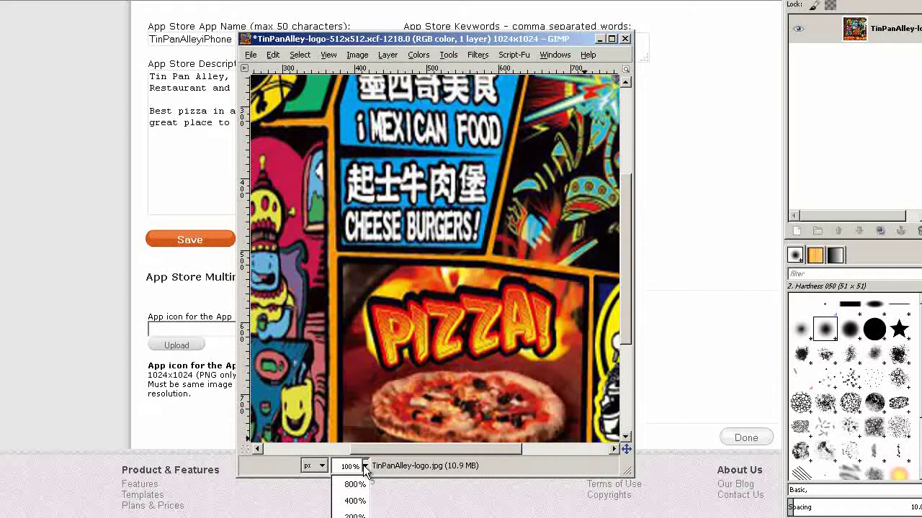
left_click(354, 517)
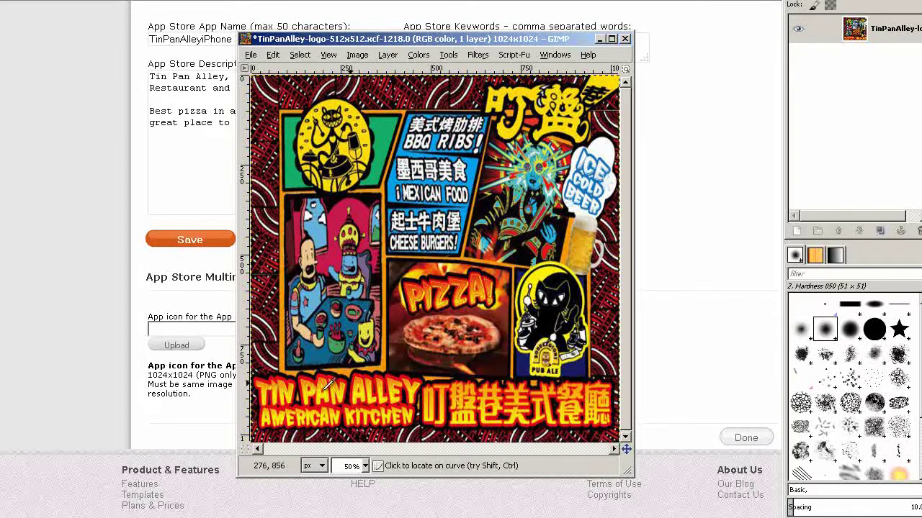
Upload TinPanAlley-logo-1024x1024.png as the App Store icon.
left_click(175, 348)
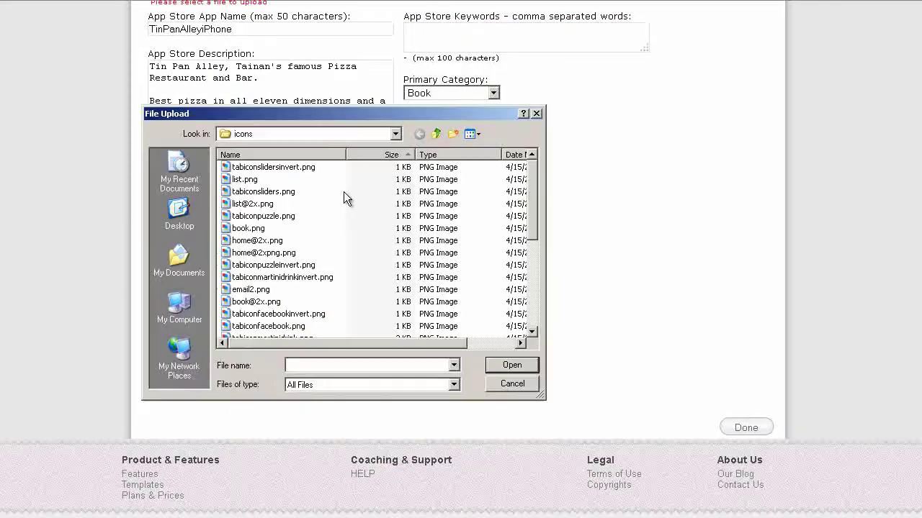
left_click(373, 155)
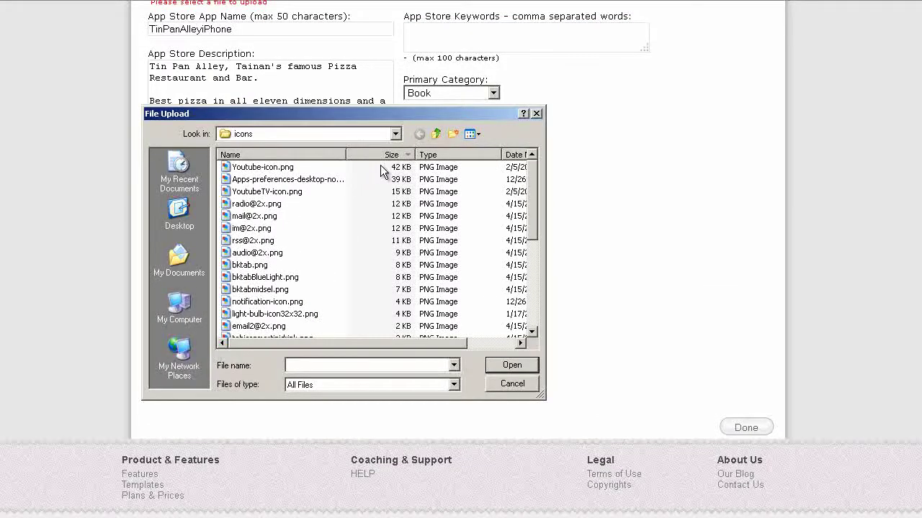
left_click(435, 134)
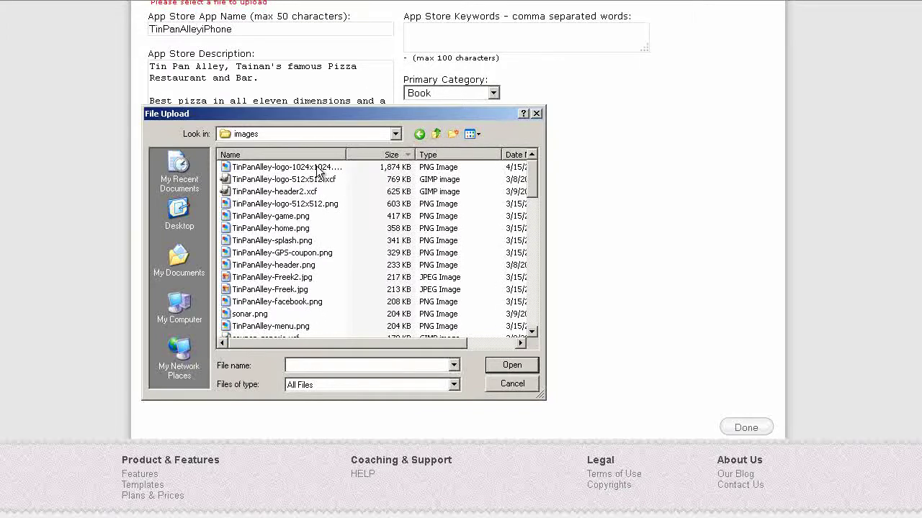
left_click(320, 169)
left_click(506, 365)
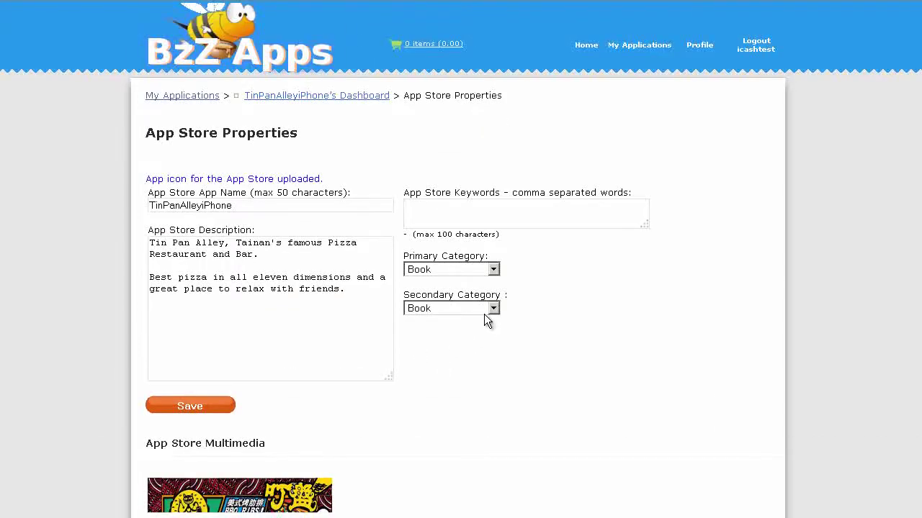
Set the primary category to Business and the secondary category to Entertainment.
left_click(494, 269)
left_click(450, 296)
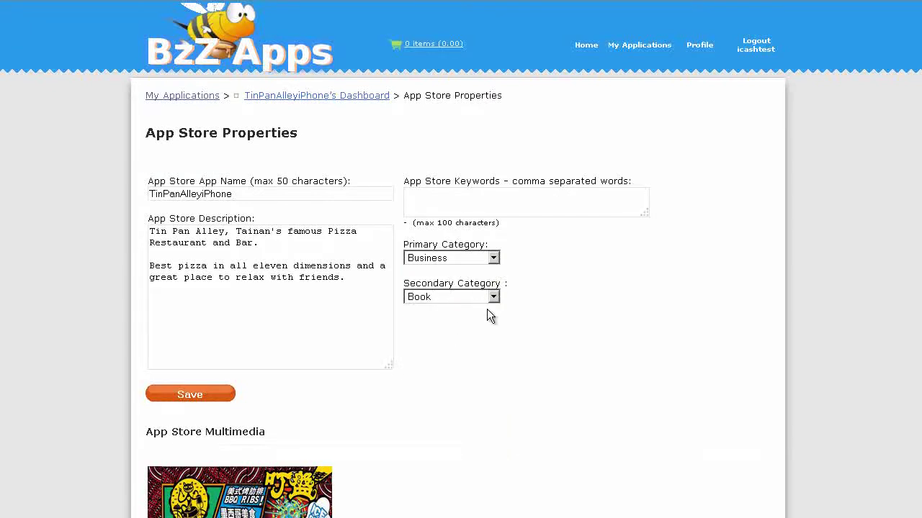
left_click(494, 297)
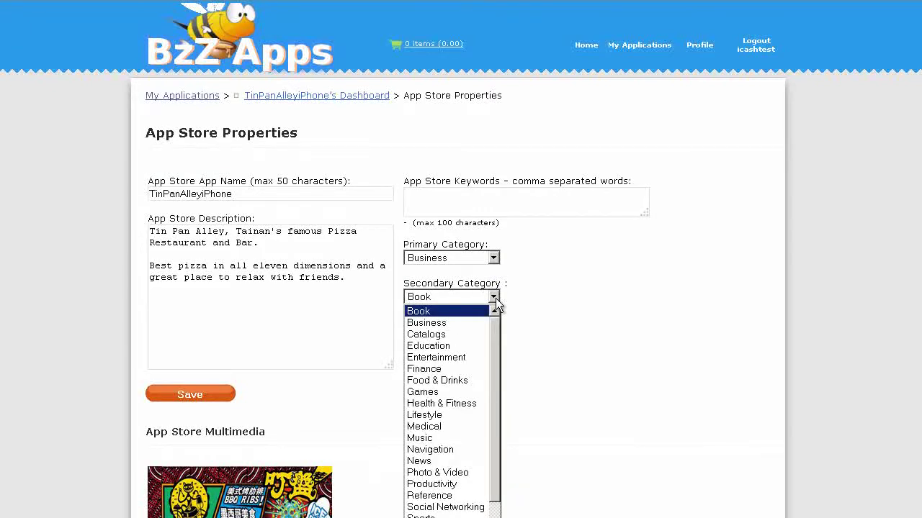
left_click(446, 357)
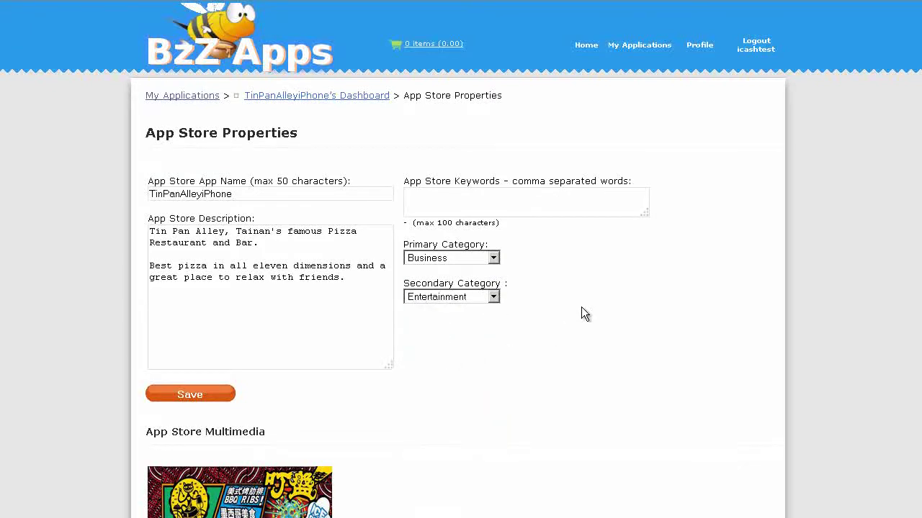
Change the App Store name to 'Tin Pan Alley Tainan'.
left_click(164, 193)
left_click(181, 194)
left_click(207, 194)
left_click(280, 195, "shift")
type("T")
left_click(282, 205)
Replace the description with the longer text and paste the keyword list into Keywords.
key("ctrl+a")
key("ctrl+v")
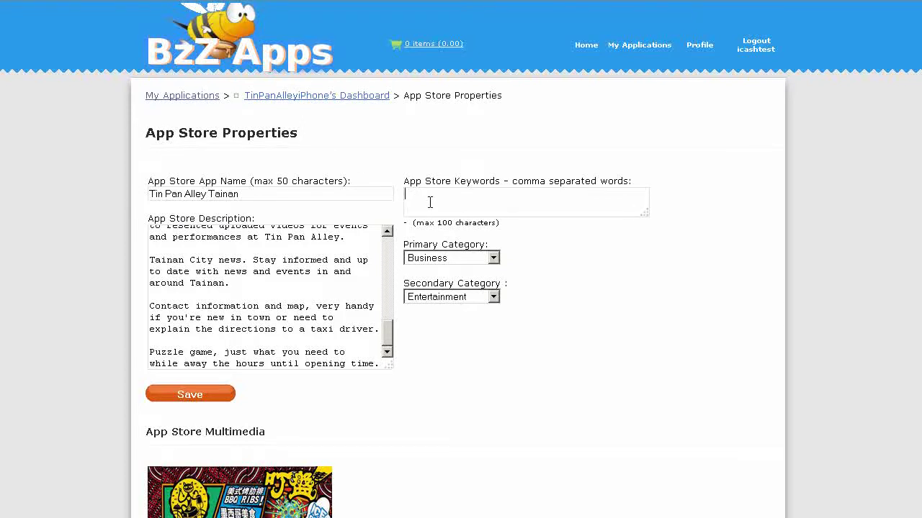
type("Tin Pan Alley, Tainan restaurant, taiwan night life, tainan entertainment")
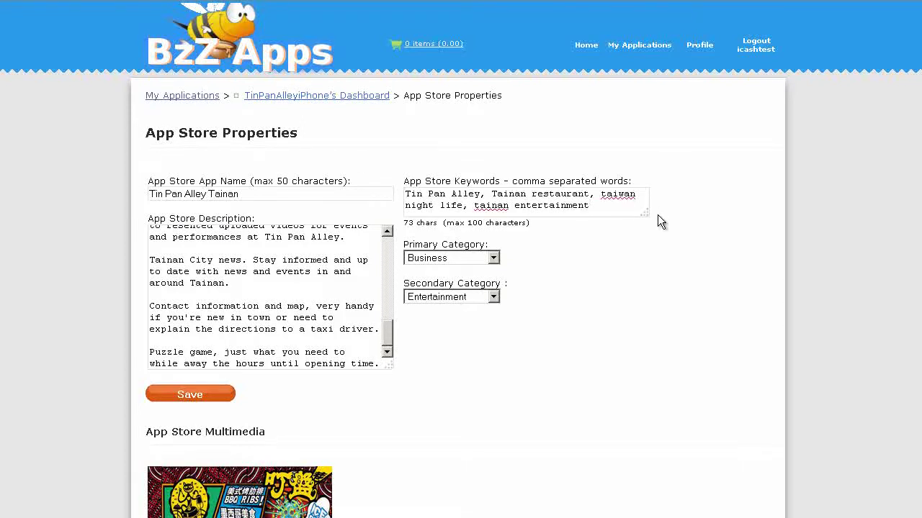
left_click_drag(646, 215, 713, 253)
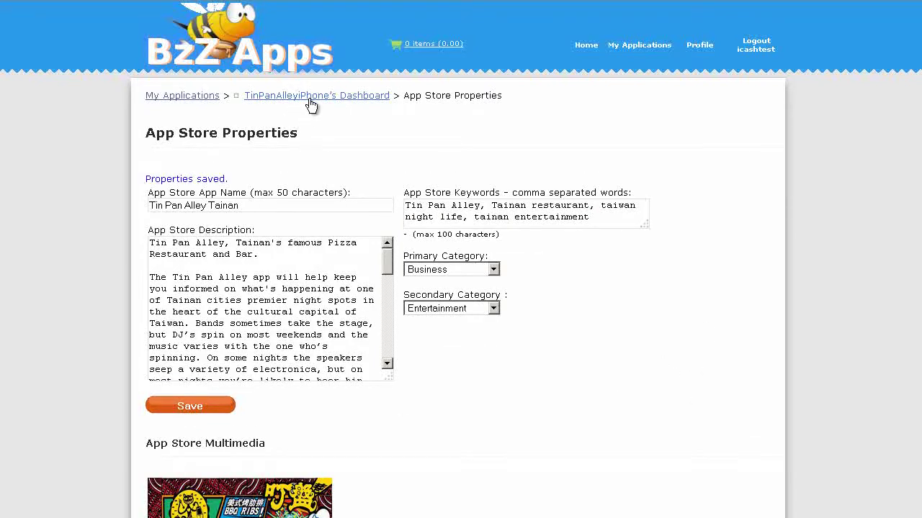
From the app's dashboard, mark it Ready to Publish and start the submission process.
left_click(311, 101)
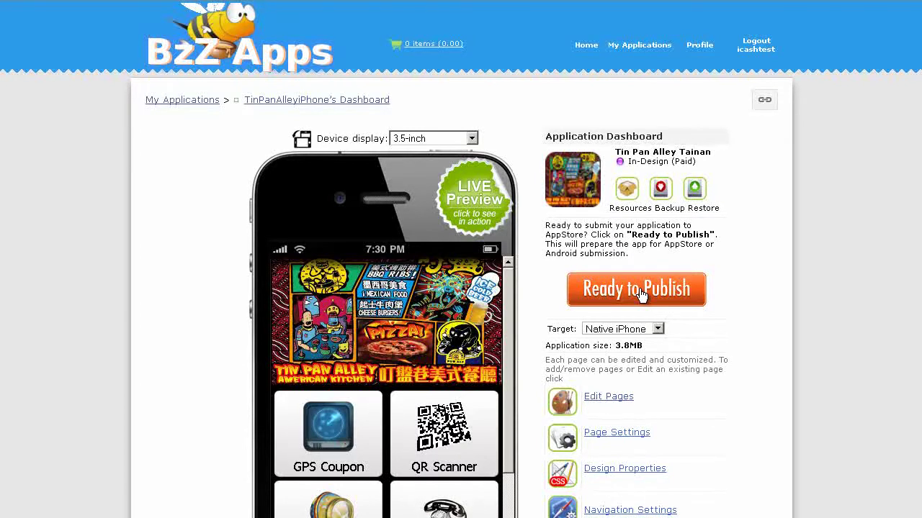
left_click(640, 289)
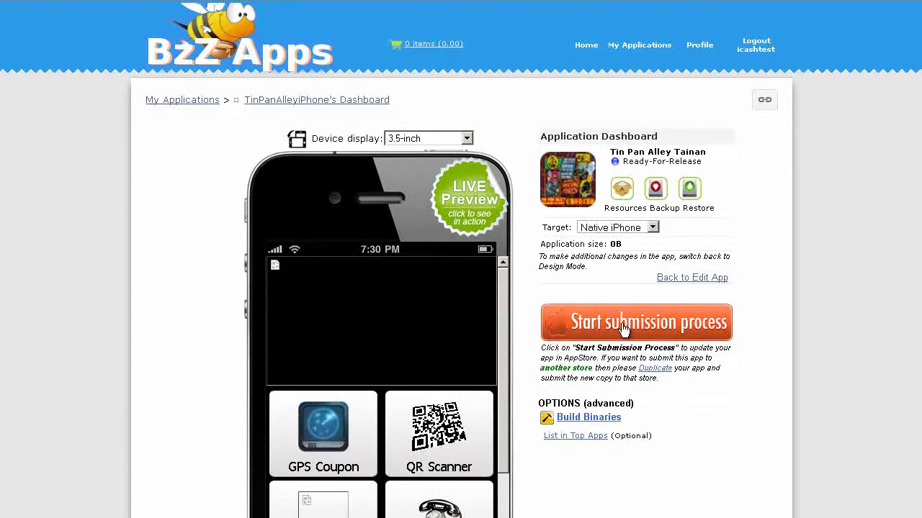
left_click(623, 325)
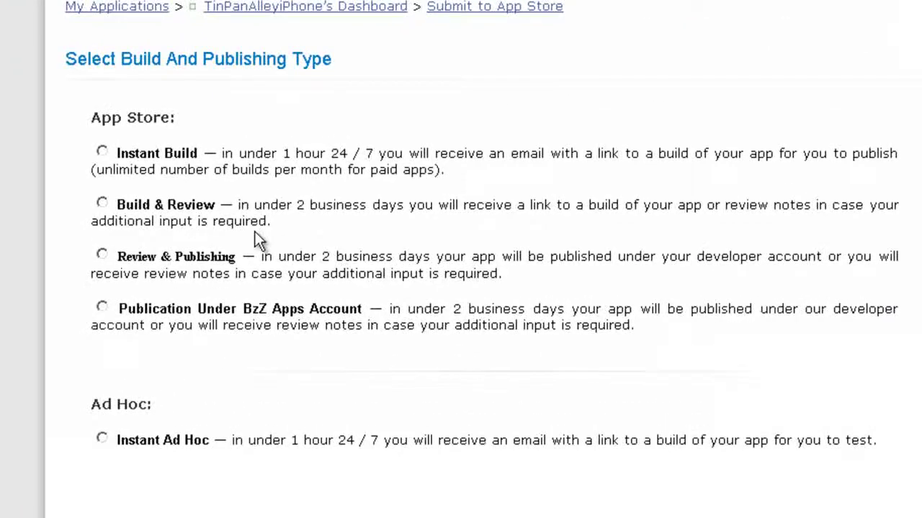
left_click(175, 199)
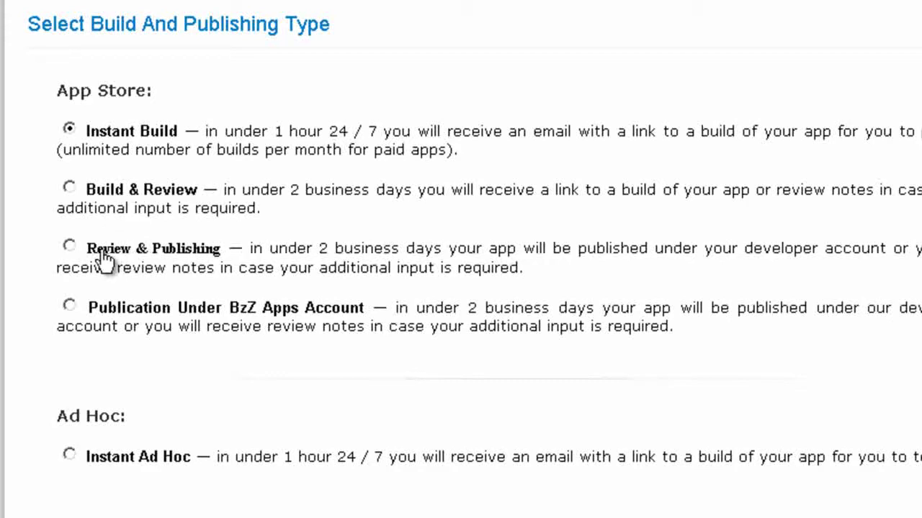
Select the Review & Publishing option to publish under your own developer account.
left_click(69, 245)
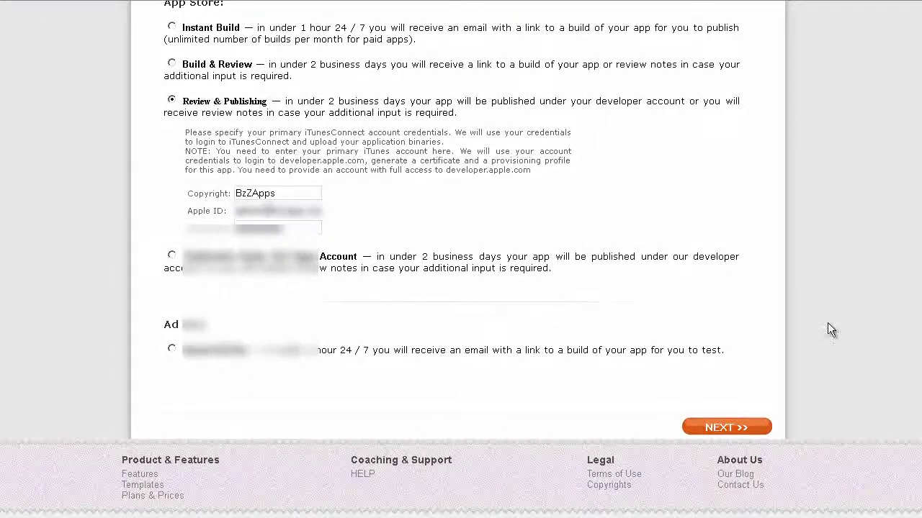
Continue past the build type and App Store properties, then enable push notifications and proceed.
left_click(726, 428)
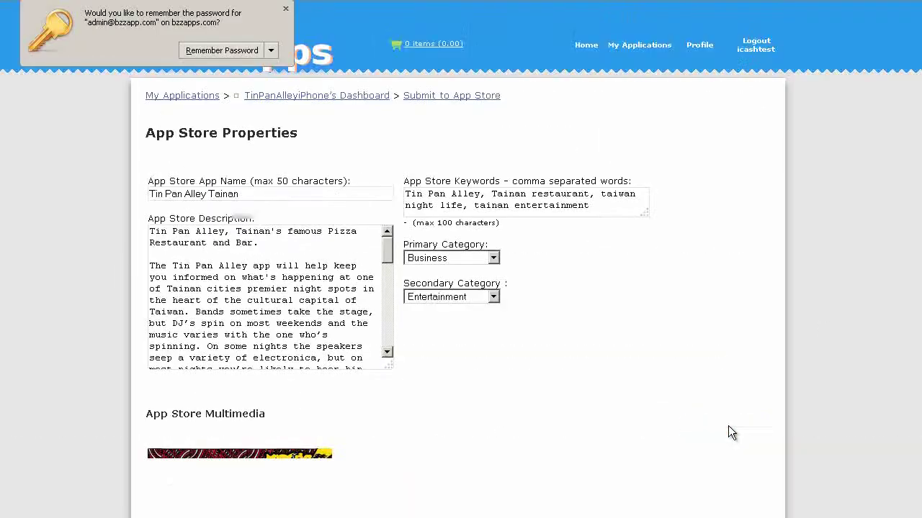
left_click(285, 9)
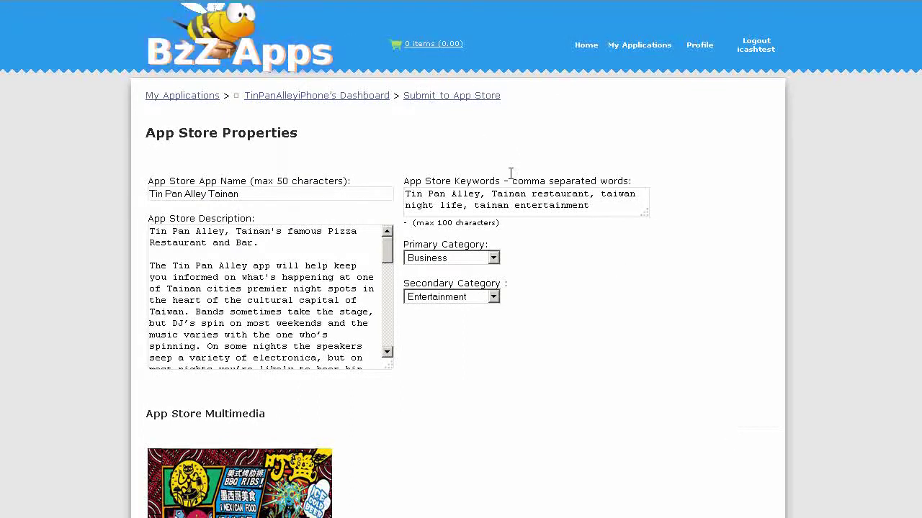
scroll(761, 222, "down", 5)
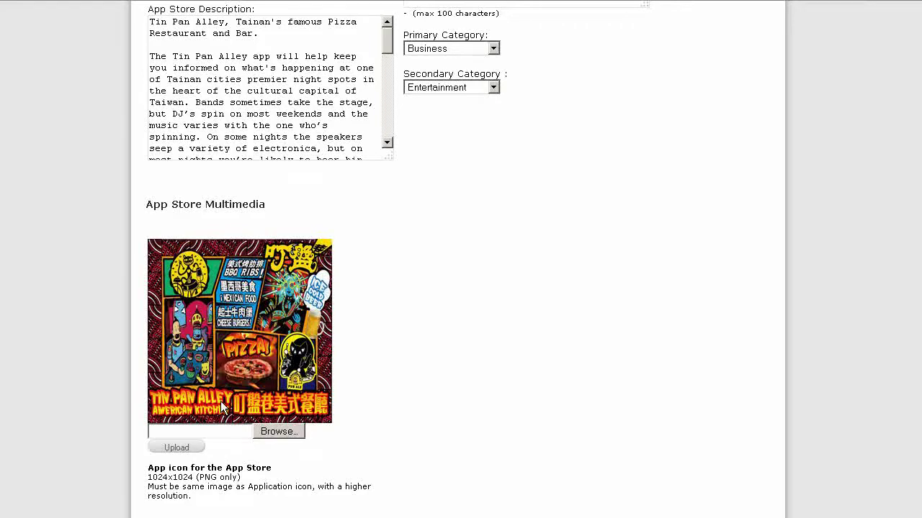
scroll(220, 401, "down", 3)
left_click(743, 429)
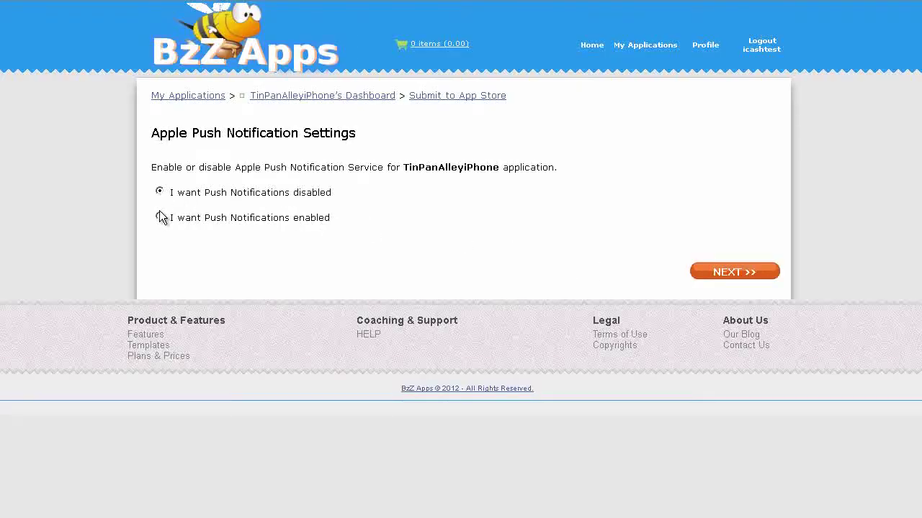
left_click(160, 217)
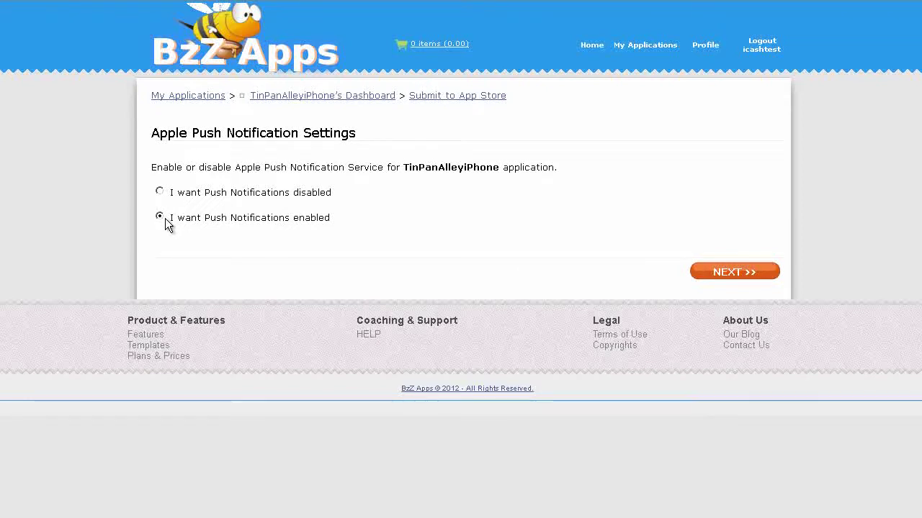
left_click(731, 272)
In GIMP, open Script-Fu > iOS > Save iOS Icons for the Tin Pan Alley logo.
scroll(428, 213, "down", 1)
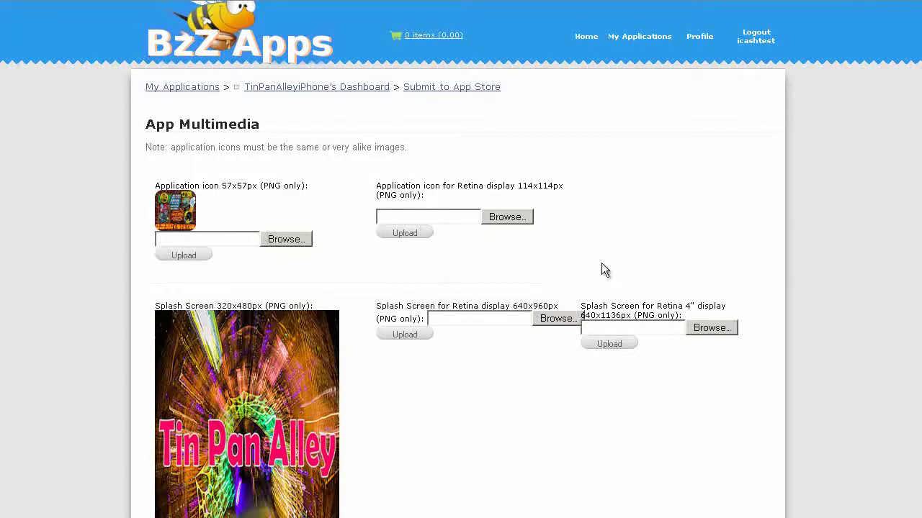
scroll(461, 259, "up", 1)
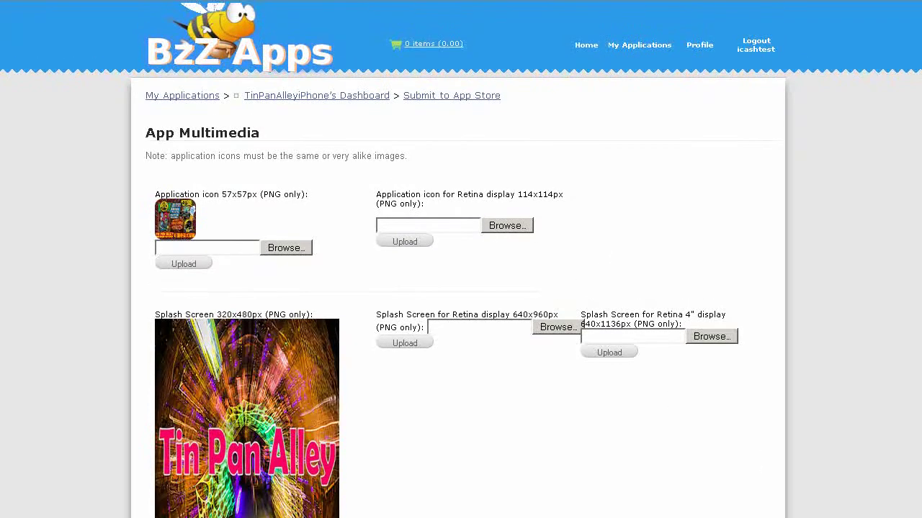
key("alt+Tab")
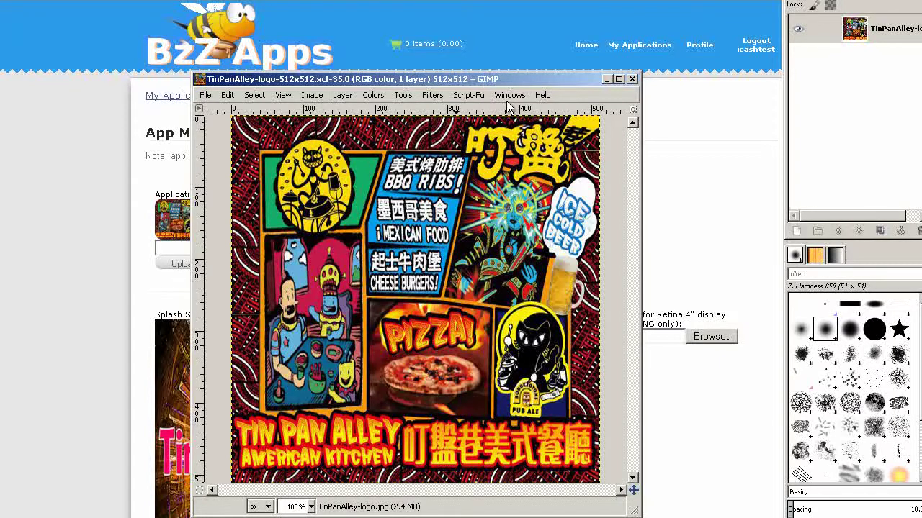
left_click(467, 100)
mouse_move(494, 121)
left_click(556, 123)
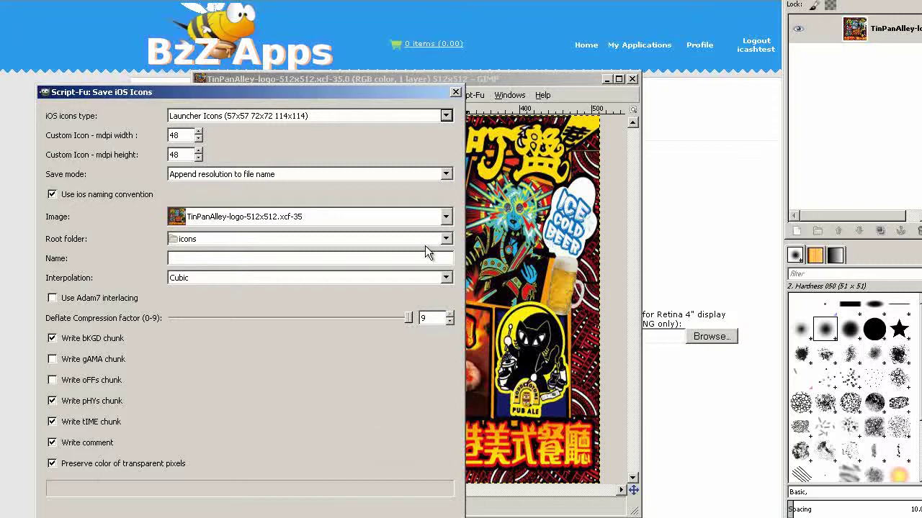
Run Save iOS Icons with the images folder as root to export the logo's launcher icons.
left_click(447, 238)
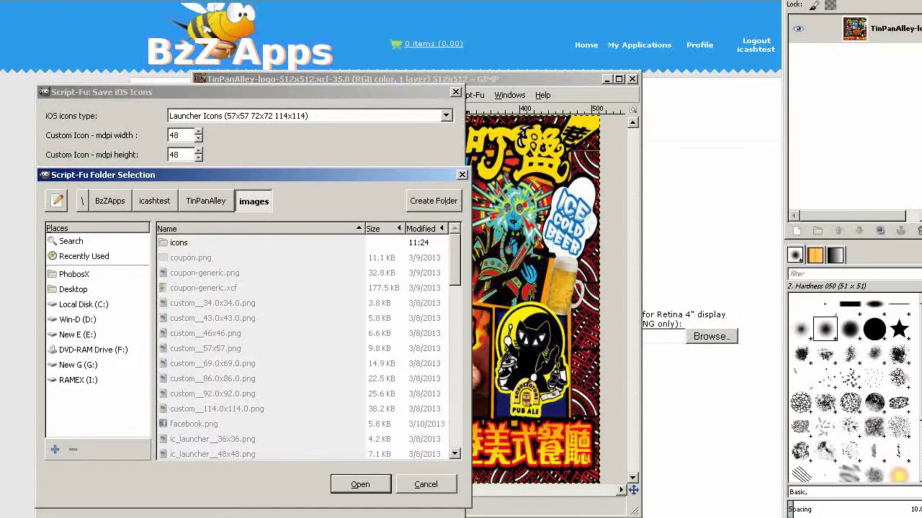
left_click(362, 486)
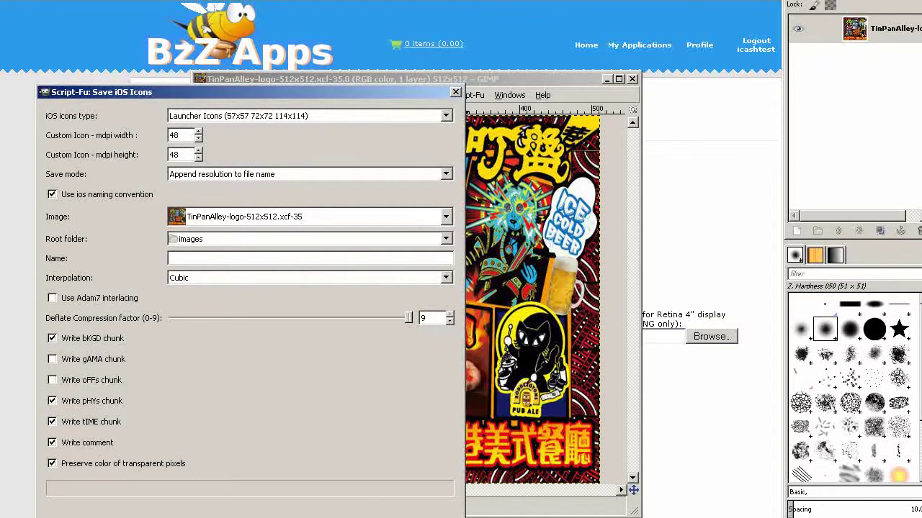
key("Return")
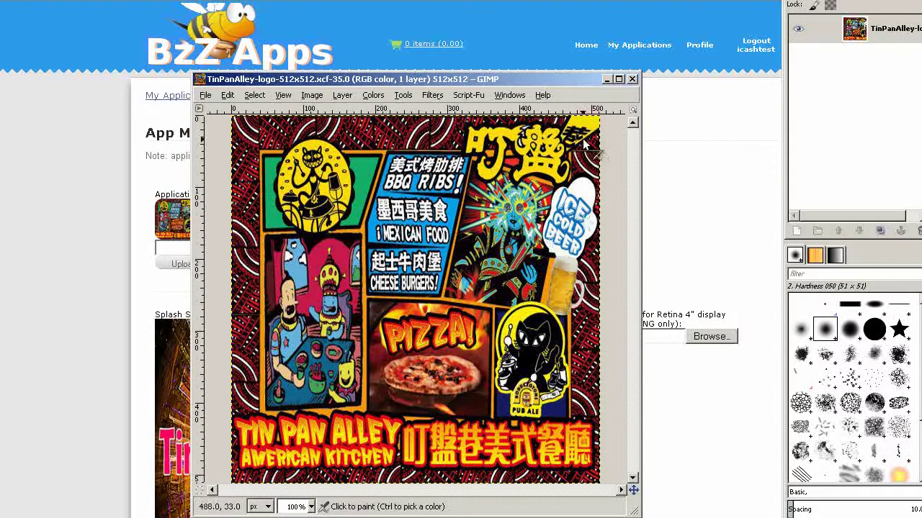
Choose ic_launcher__57x57.png as the app icon and ic_launcher__114x114.png as the Retina icon, then upload.
left_click(683, 183)
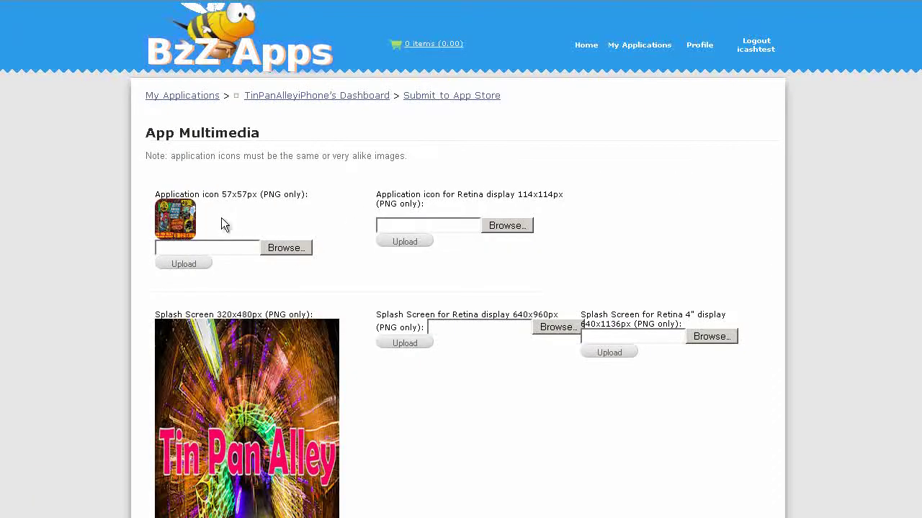
left_click(281, 249)
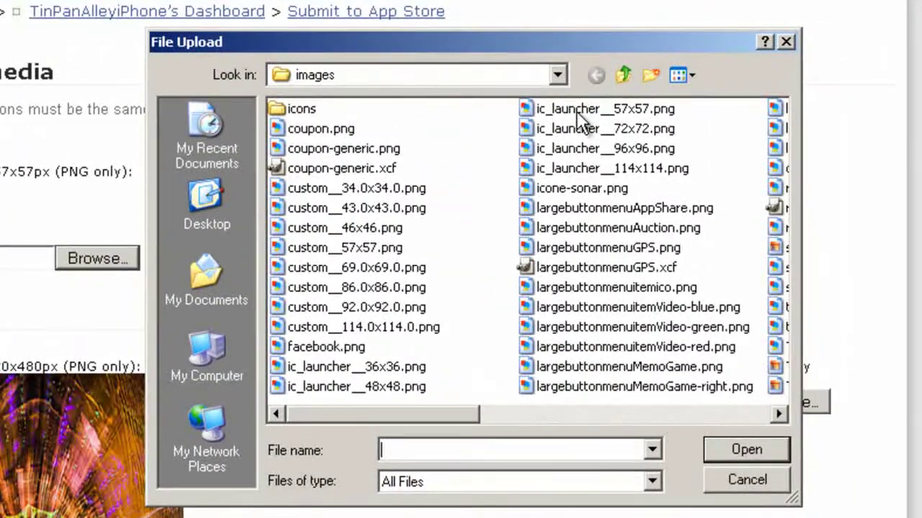
left_click(576, 112)
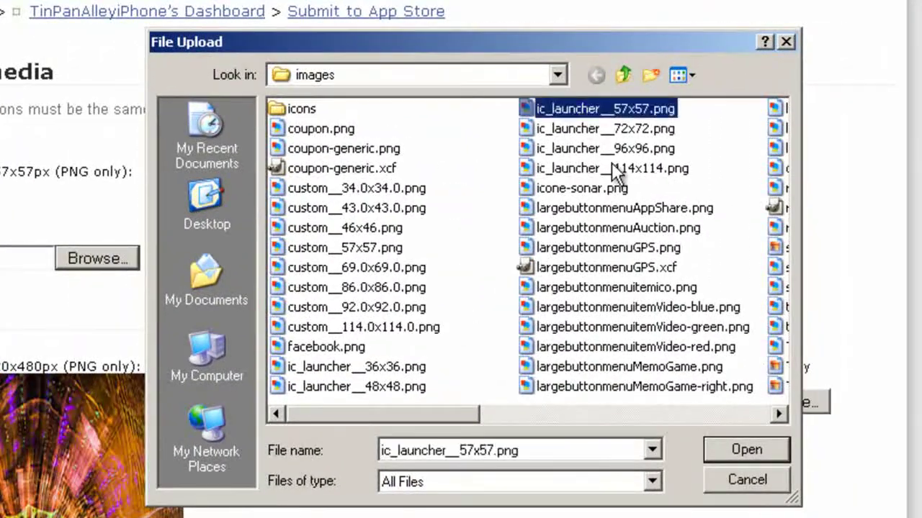
left_click(766, 448)
left_click(451, 223)
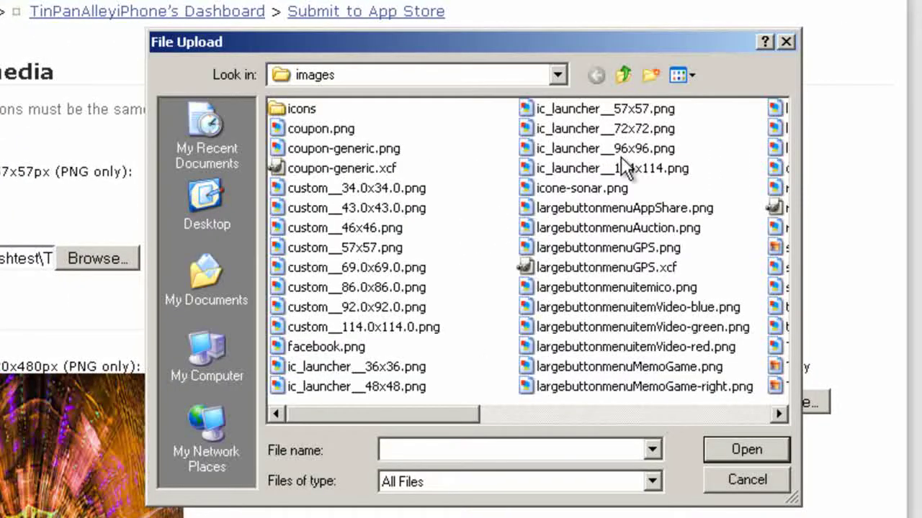
left_click(619, 169)
left_click(748, 449)
left_click(290, 251)
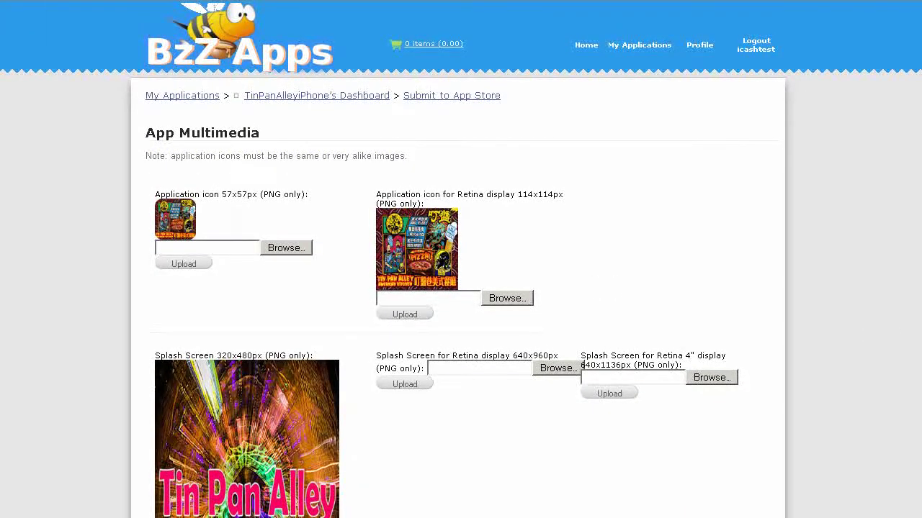
Scale the Tin Pan Alley splash image to 640 × 960 with proportions unlinked.
key("alt+Tab")
left_click(173, 22)
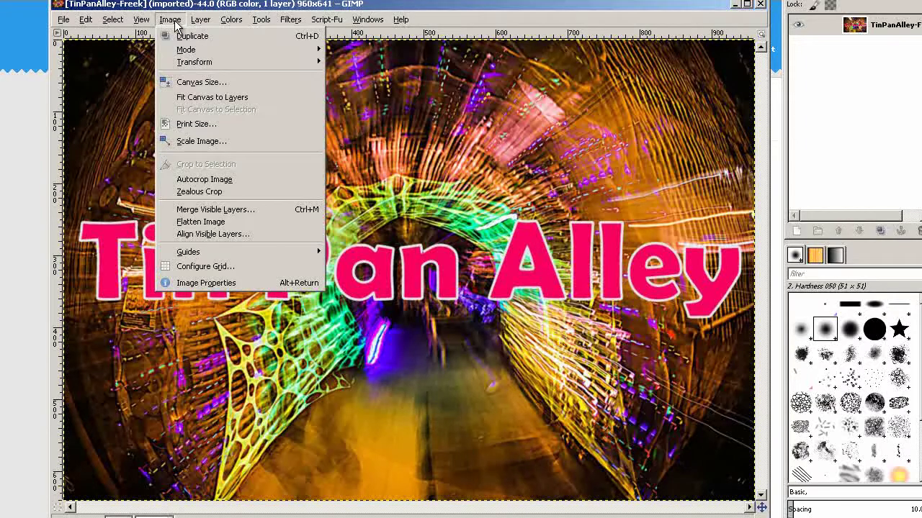
left_click(209, 141)
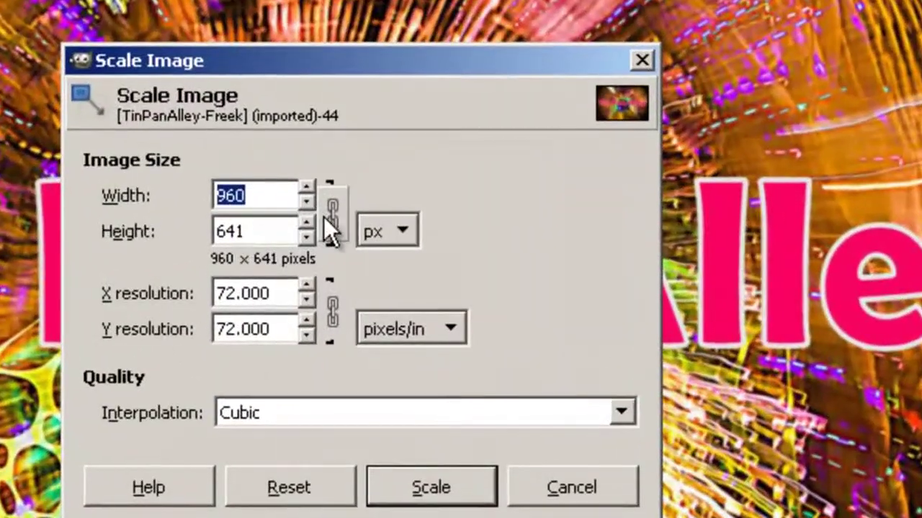
left_click(324, 218)
left_click_drag(263, 195, 186, 200)
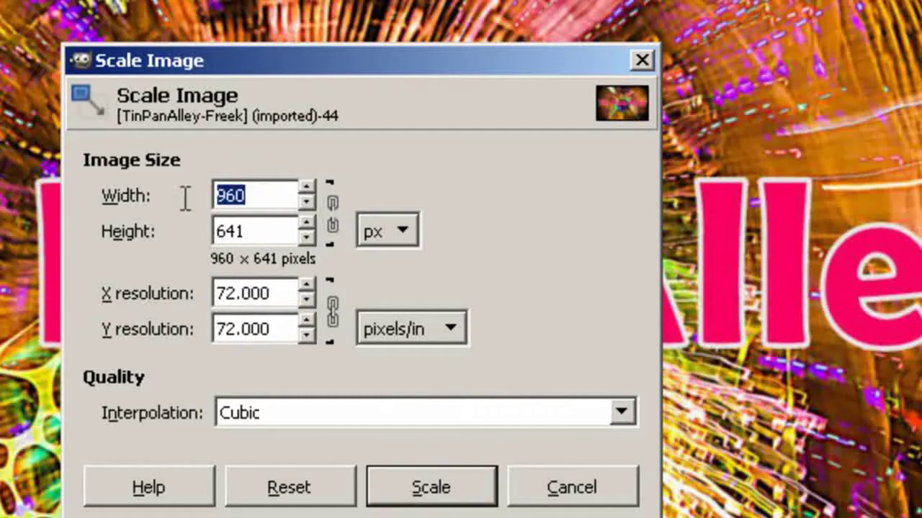
type("640")
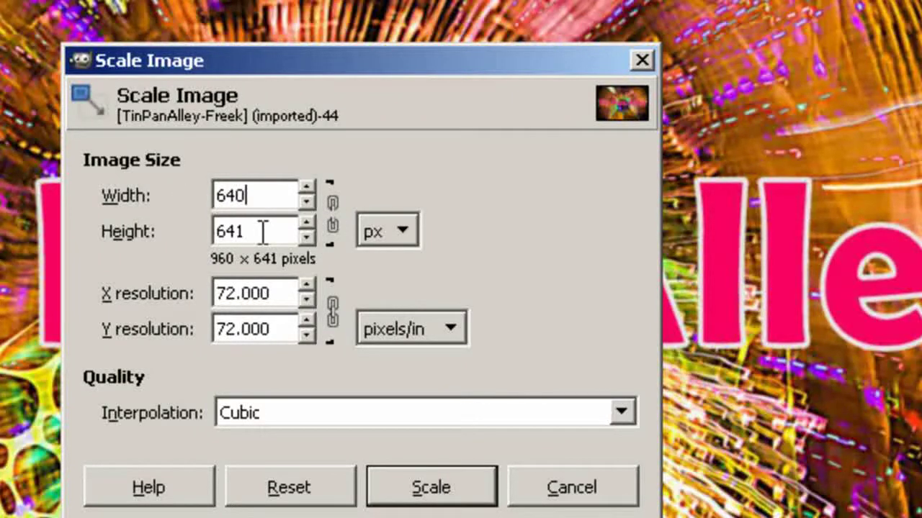
left_click_drag(262, 230, 180, 237)
type("960")
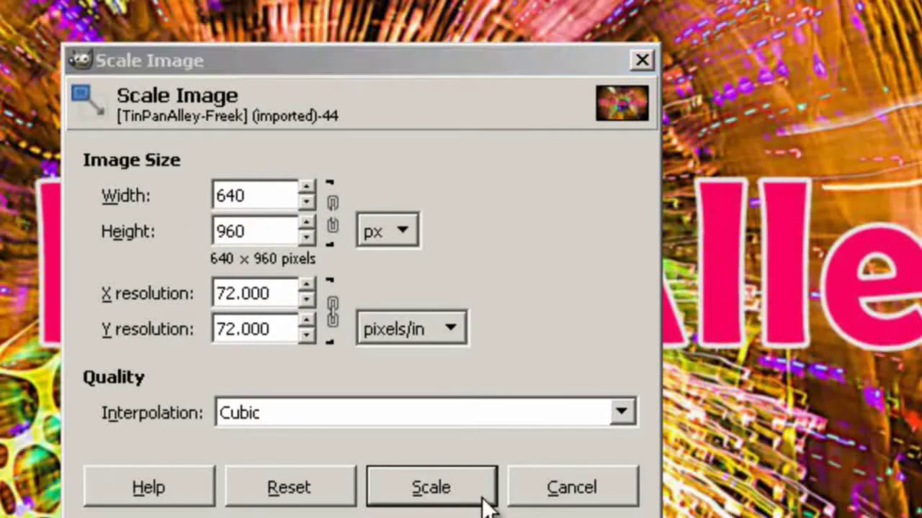
left_click(471, 496)
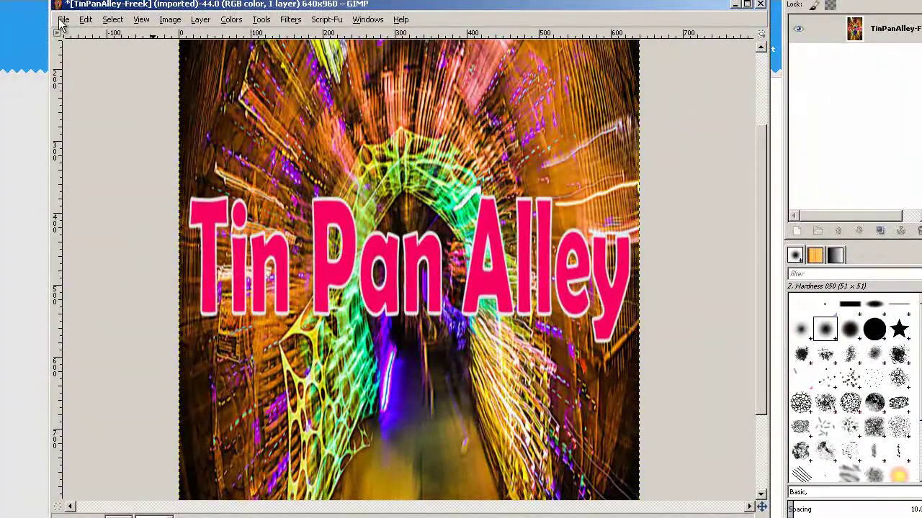
Export it as TinPanAlley-splash640x960.png without storing resolution, creation time or comment.
left_click(37, 4)
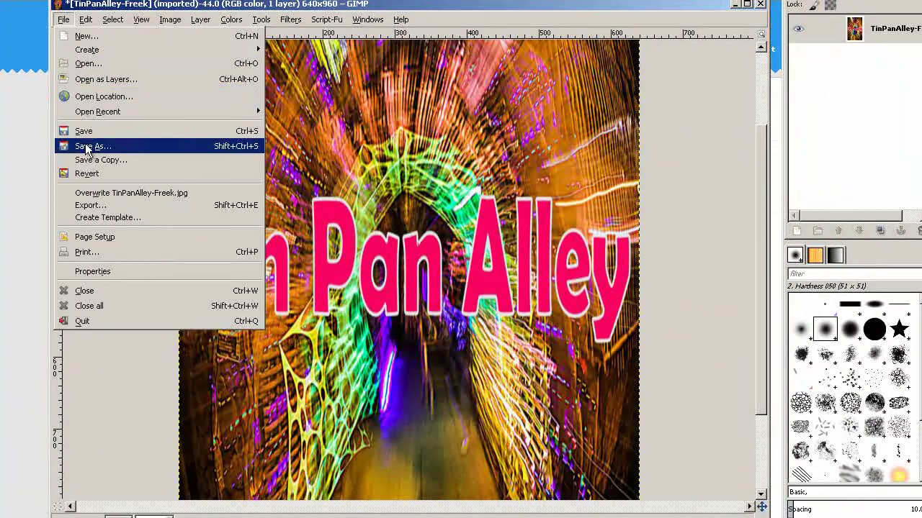
left_click(92, 207)
scroll(432, 310, "down", 10)
left_click(380, 393)
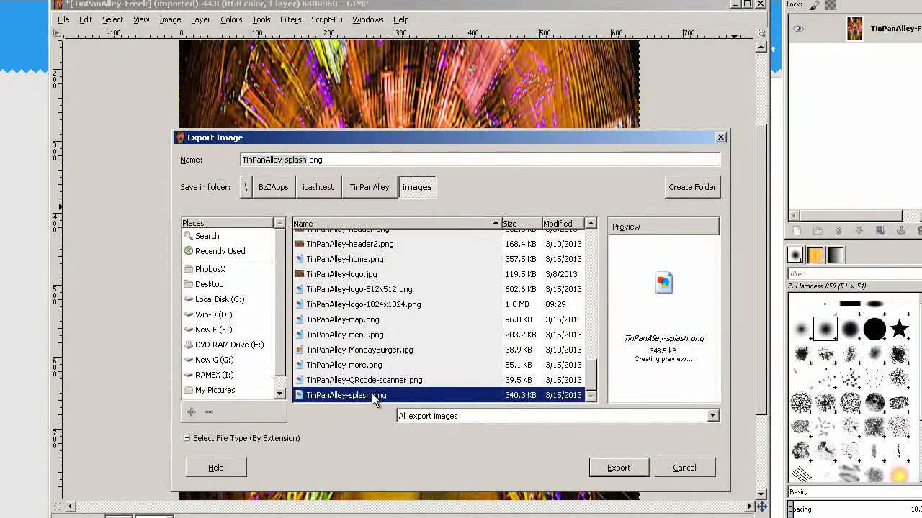
left_click(305, 159)
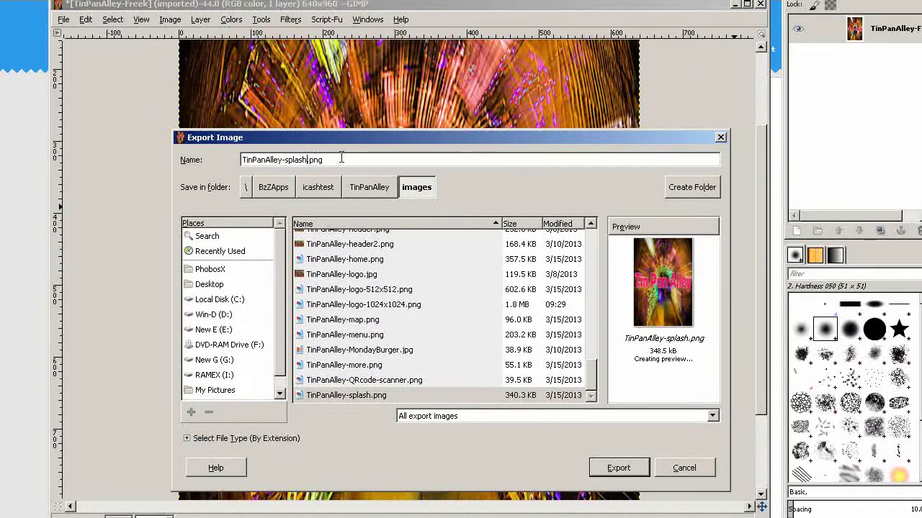
type("640x960")
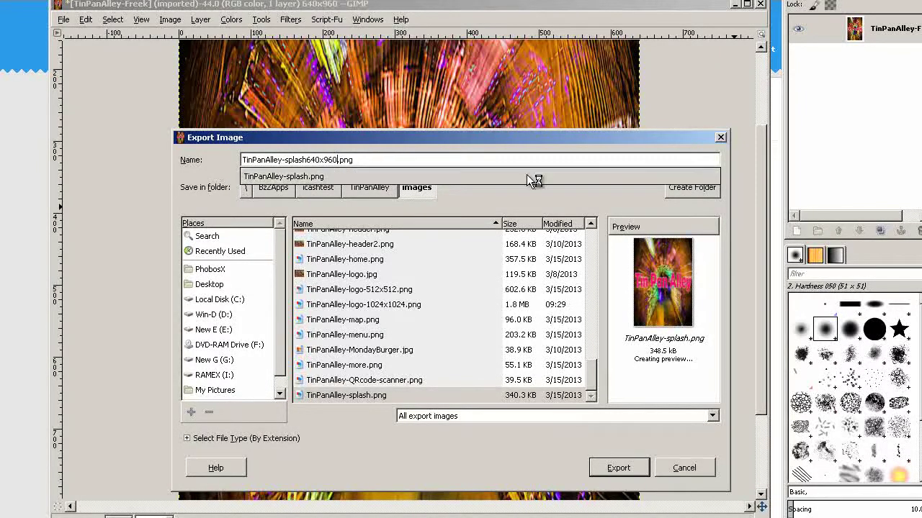
left_click(618, 468)
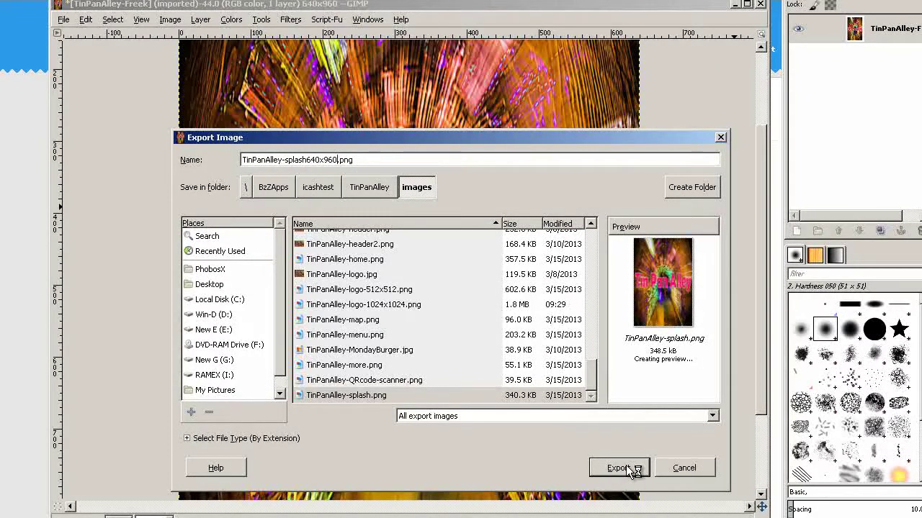
left_click(160, 298)
left_click(159, 320)
left_click(160, 340)
left_click(249, 439)
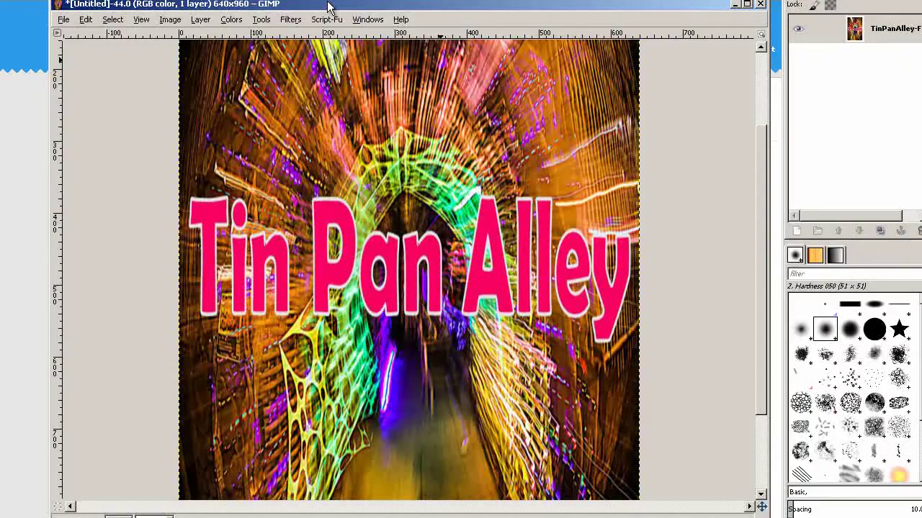
Scale the splash image to 640 × 1136.
key("plus")
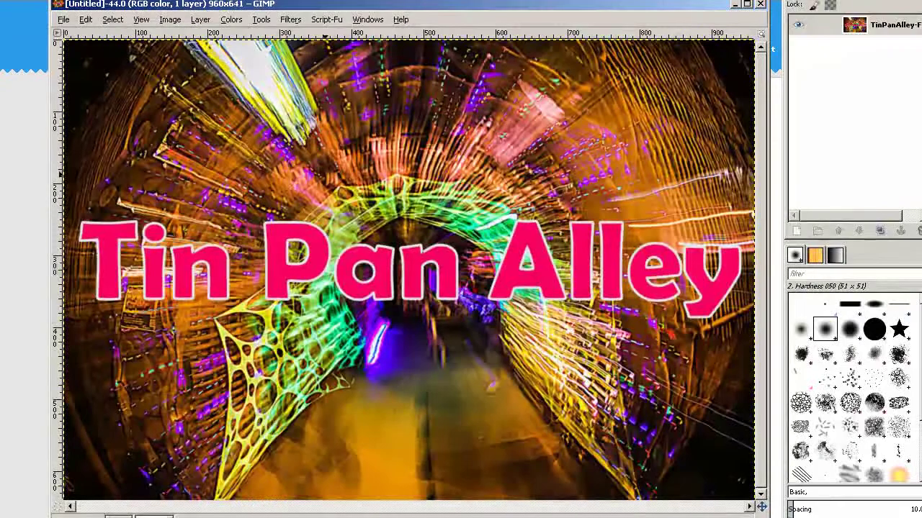
left_click(170, 20)
left_click(195, 142)
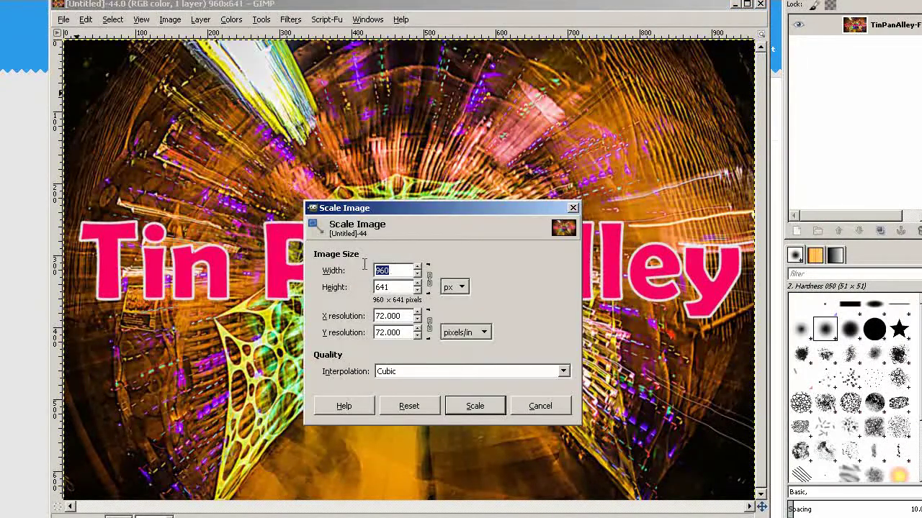
type("6")
key("Tab")
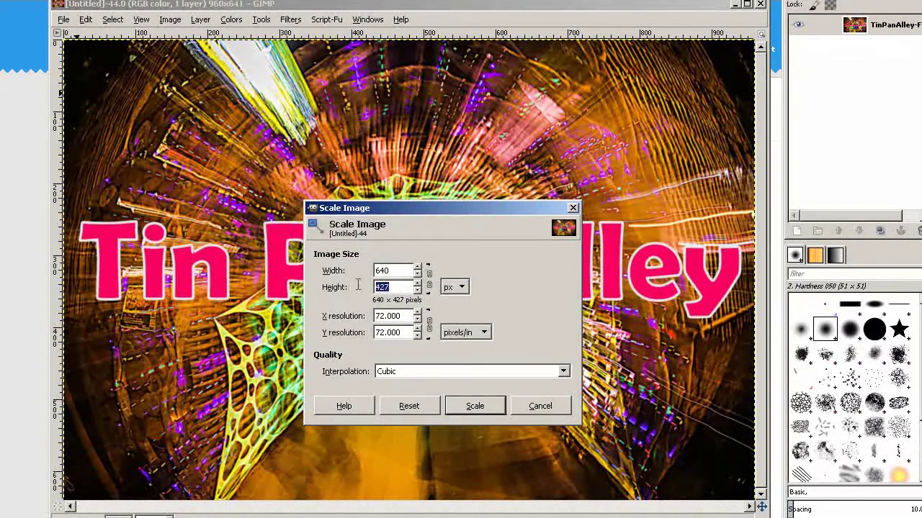
type("1136")
left_click(472, 407)
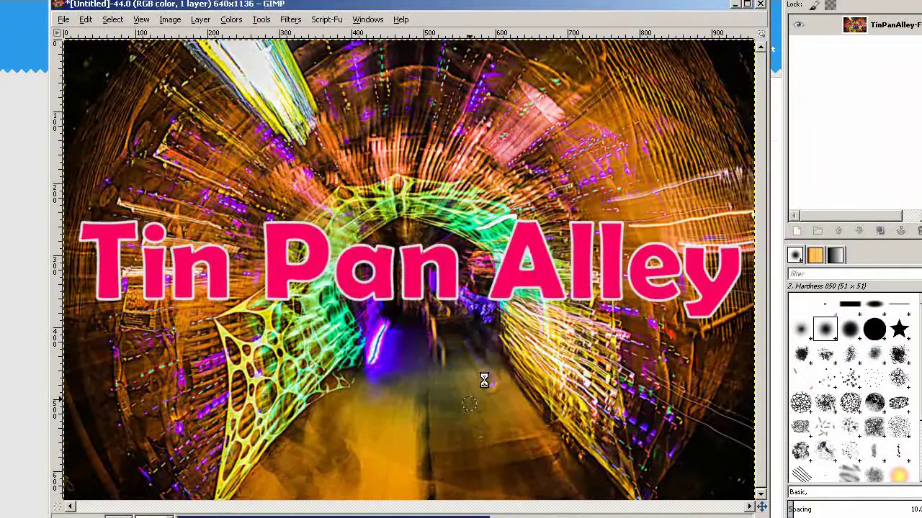
Export the resized image as TinPanAlley-splash640x1136.png.
left_click(63, 20)
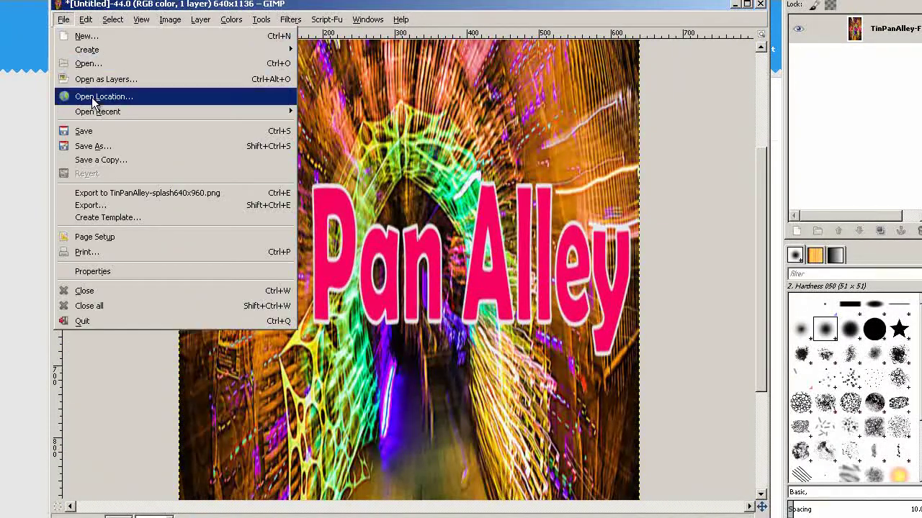
left_click(101, 206)
left_click(322, 160)
left_click_drag(322, 160, 335, 160)
type("1136")
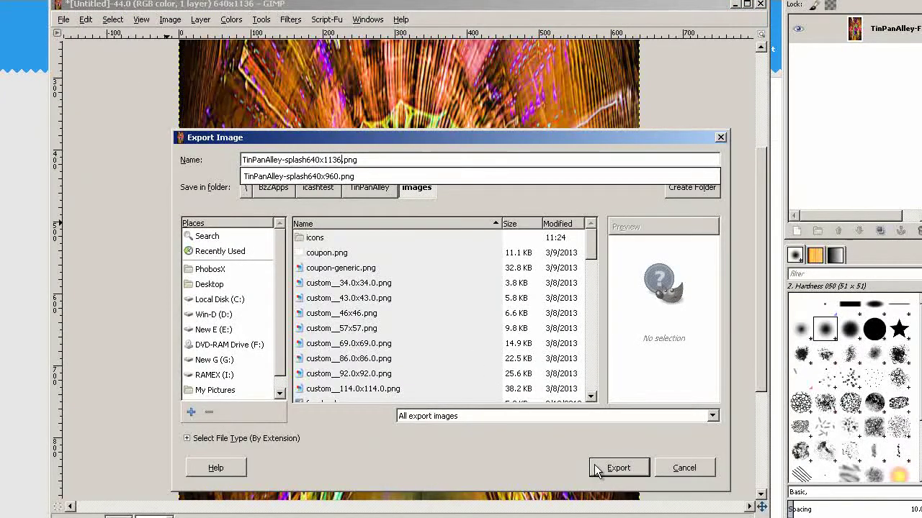
left_click(618, 469)
left_click(618, 470)
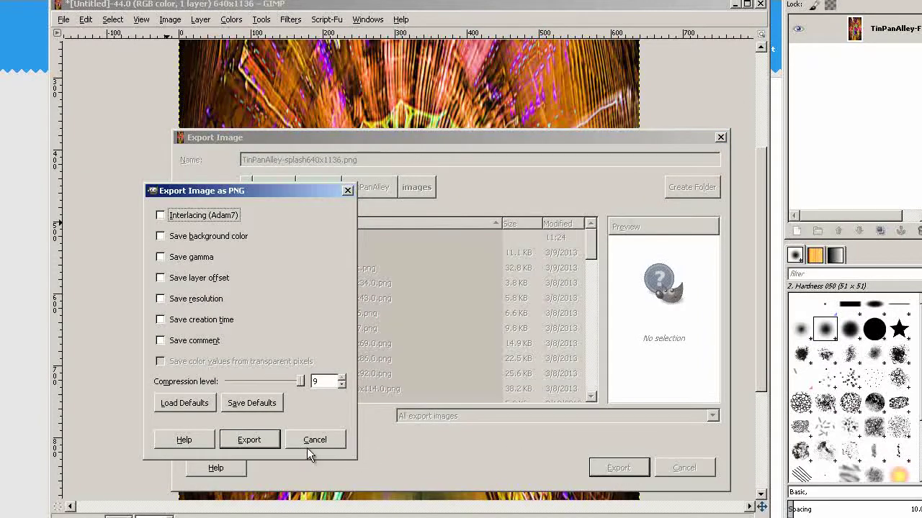
left_click(263, 443)
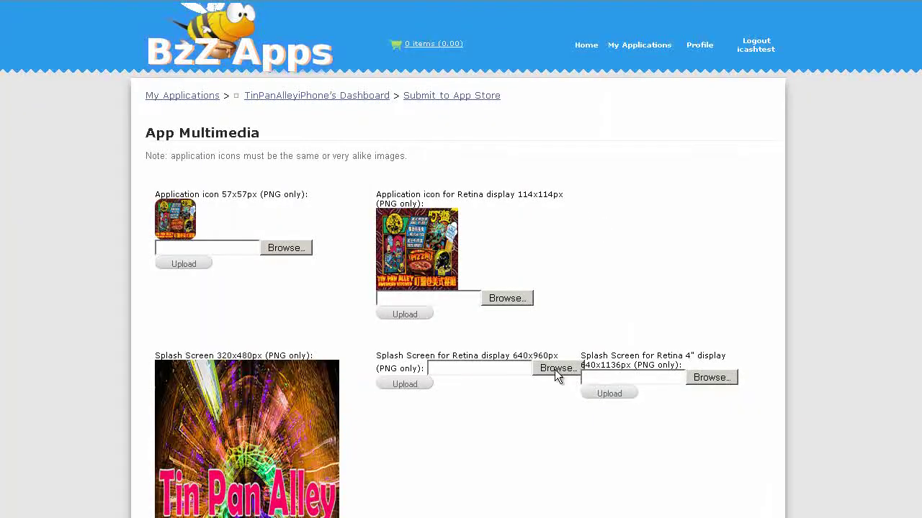
Pick TinPanAlley-splash640x960.png and TinPanAlley-splash640x1136.png for the two Retina splash fields and upload them.
left_click(554, 369)
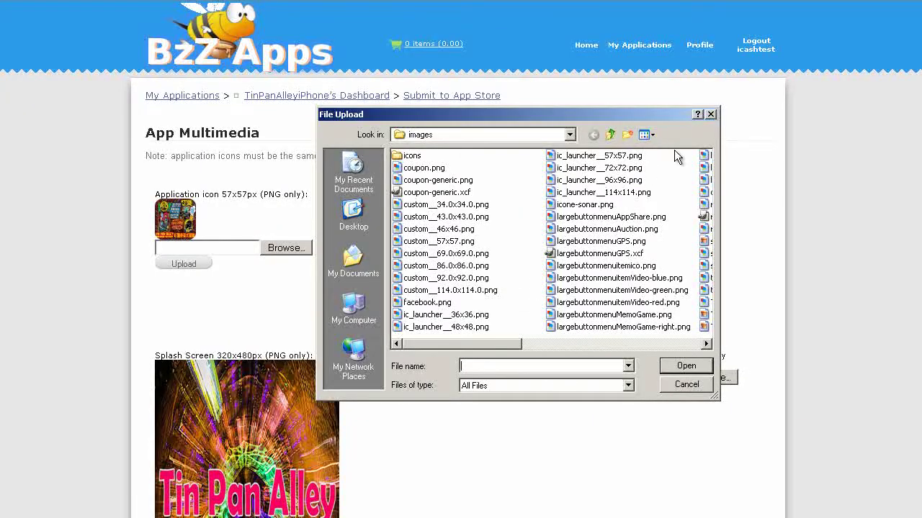
left_click_drag(500, 346, 690, 346)
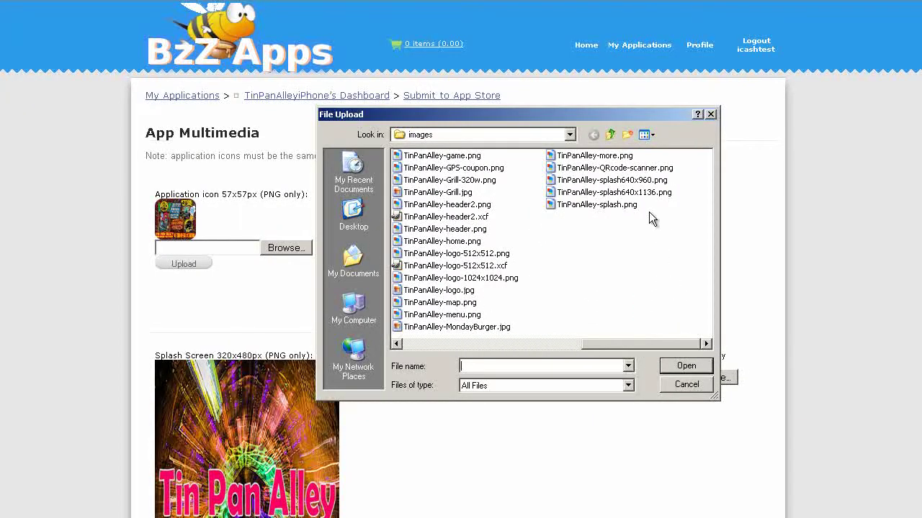
left_click(648, 180)
left_click(692, 366)
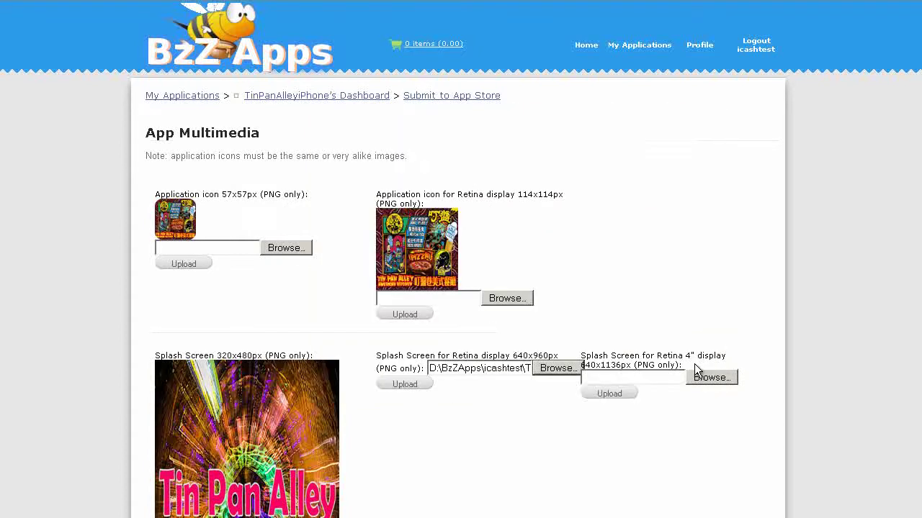
left_click(710, 378)
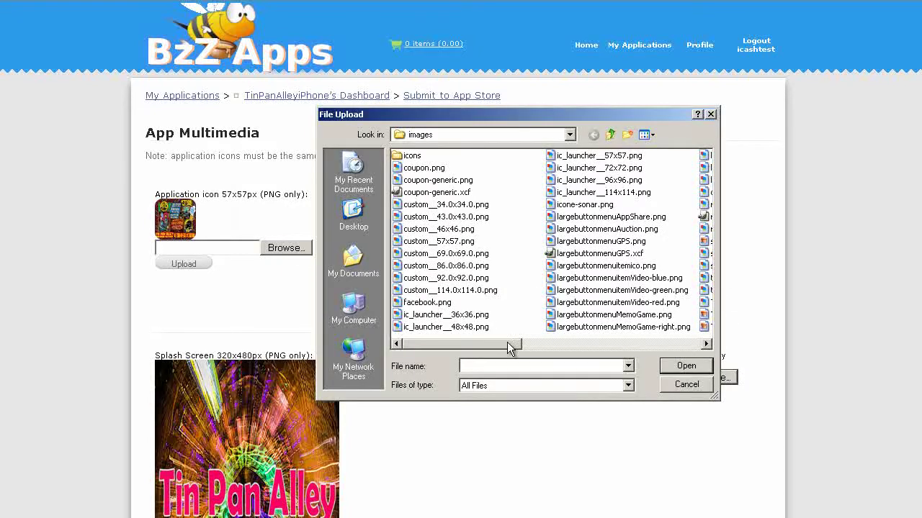
left_click_drag(512, 345, 695, 345)
left_click(661, 198)
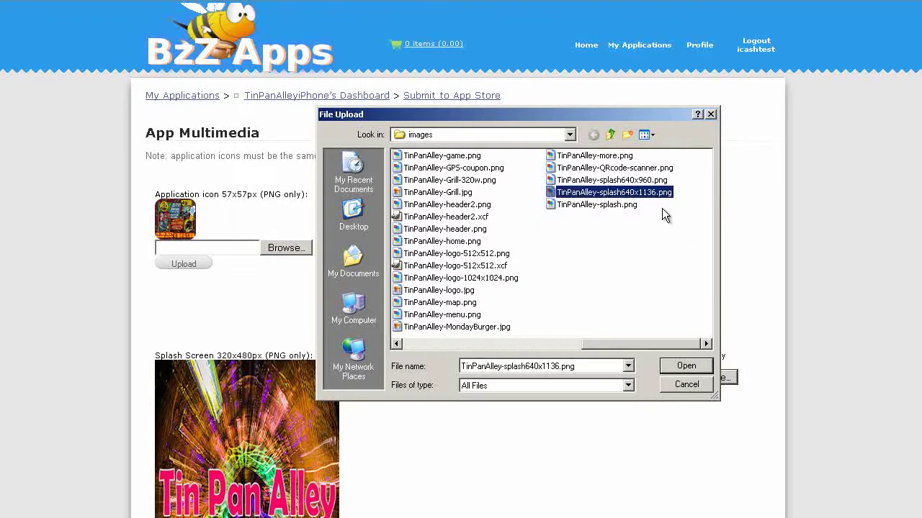
left_click(696, 366)
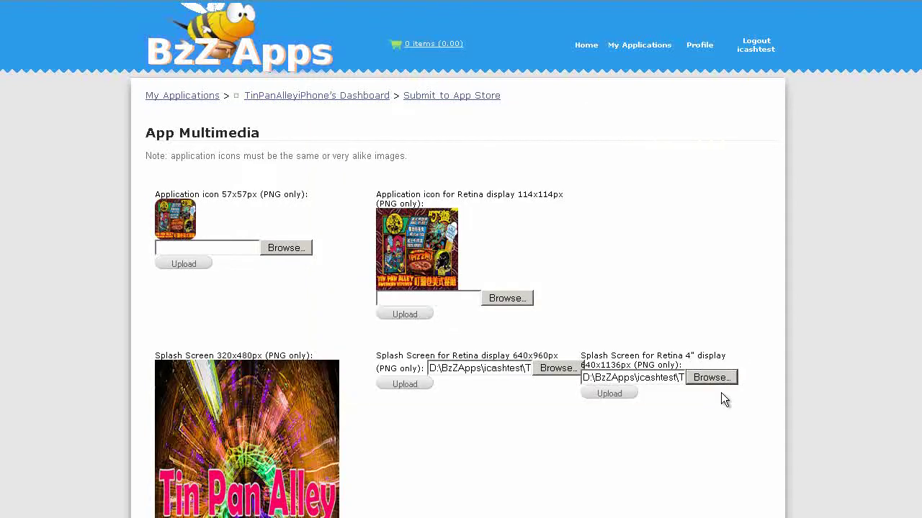
left_click(609, 394)
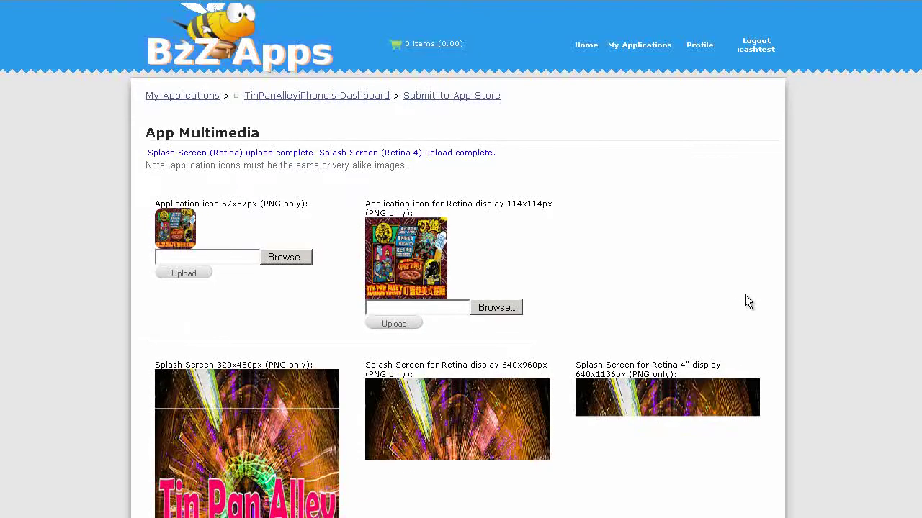
scroll(851, 281, "down", 3)
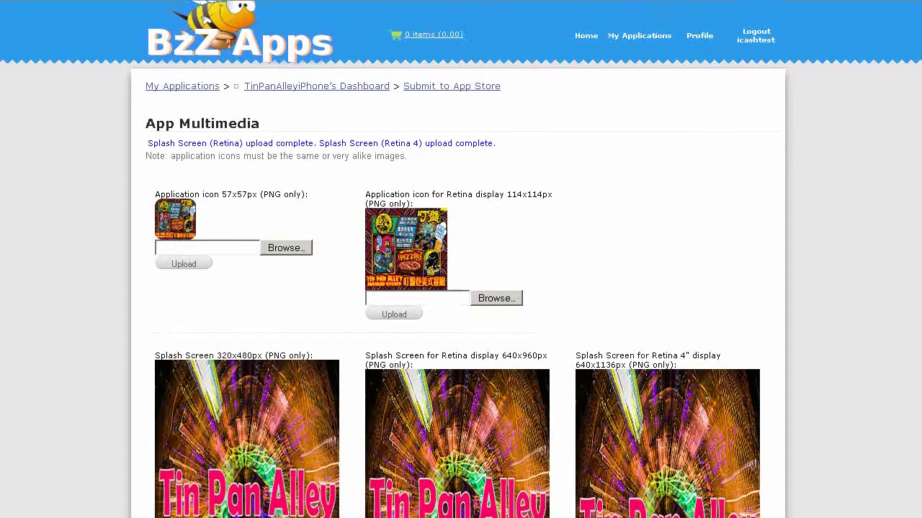
scroll(916, 393, "down", 5)
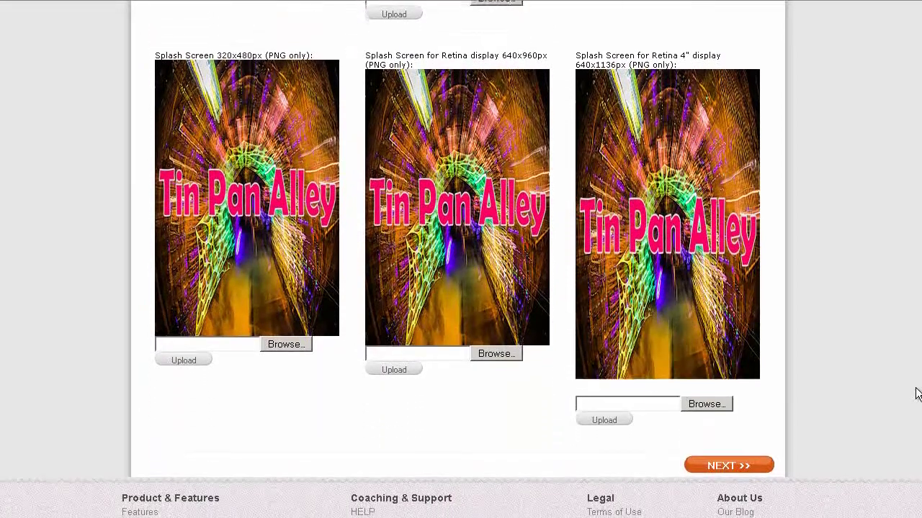
scroll(457, 381, "down", 1)
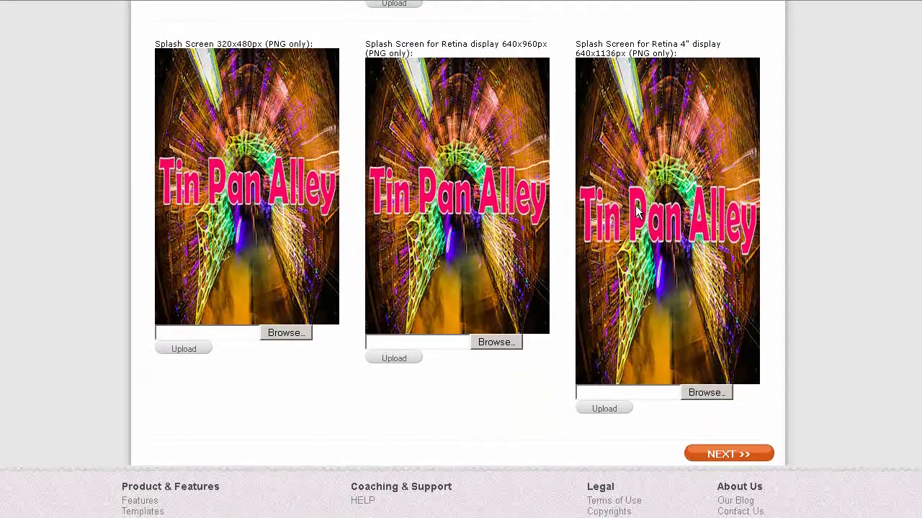
Move to App Version Settings, shorten the application name to Tin Pan Alley, and disable the info button.
left_click(731, 456)
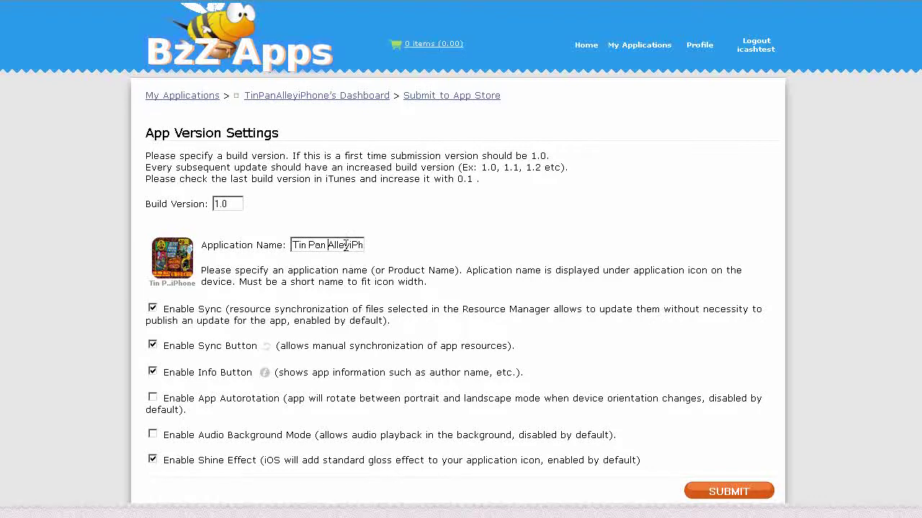
left_click_drag(348, 247, 395, 247)
key("BackSpace")
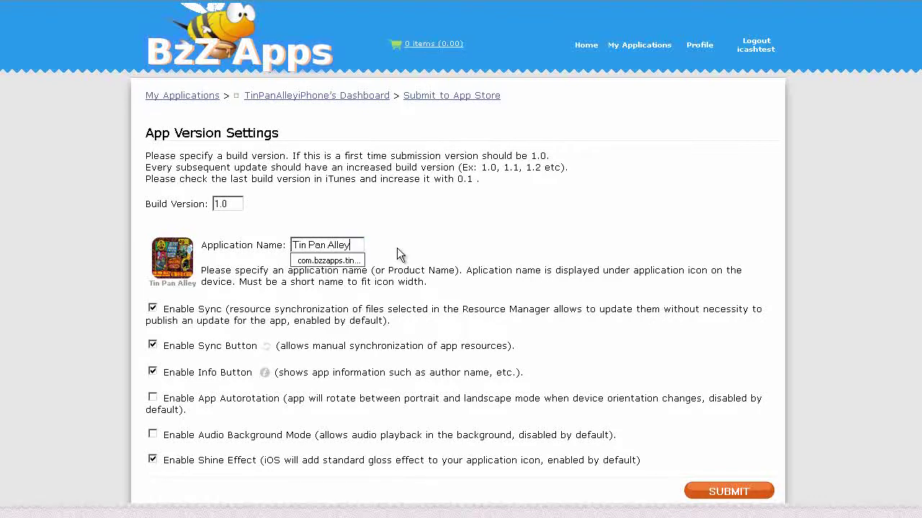
left_click(262, 273)
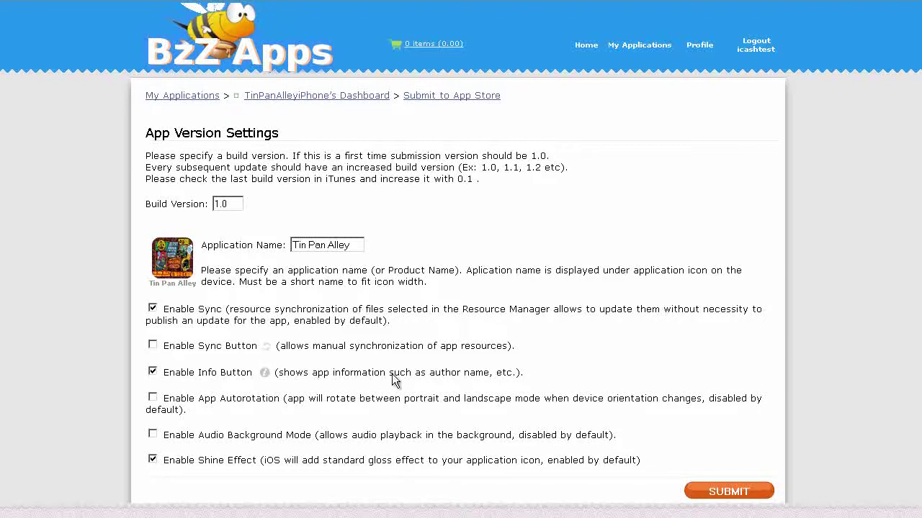
left_click(152, 372)
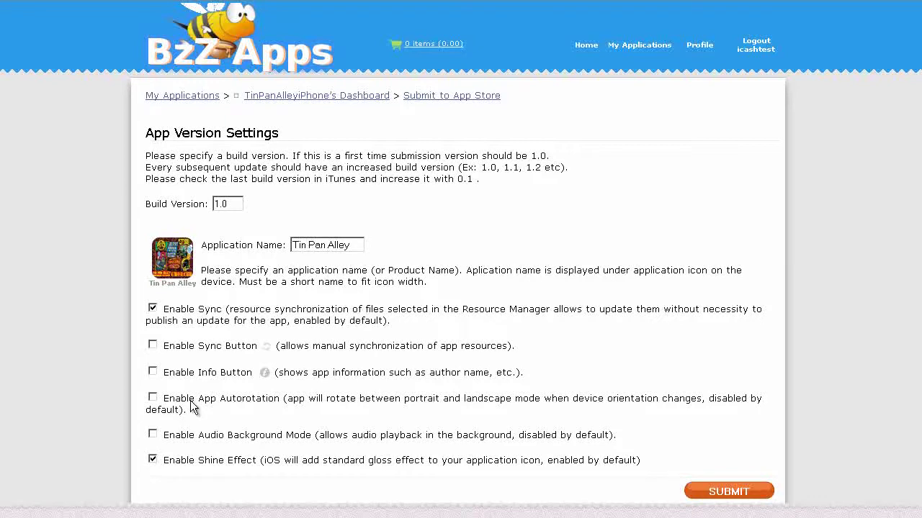